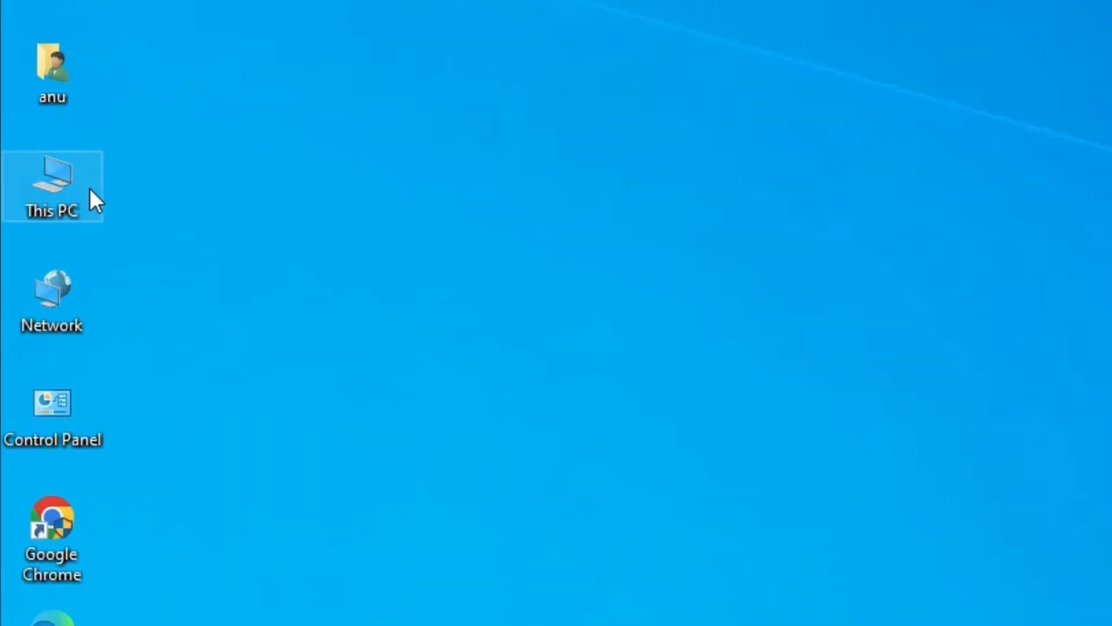
Examine the system type in the properties of This PC and close the window
right_click(72, 189)
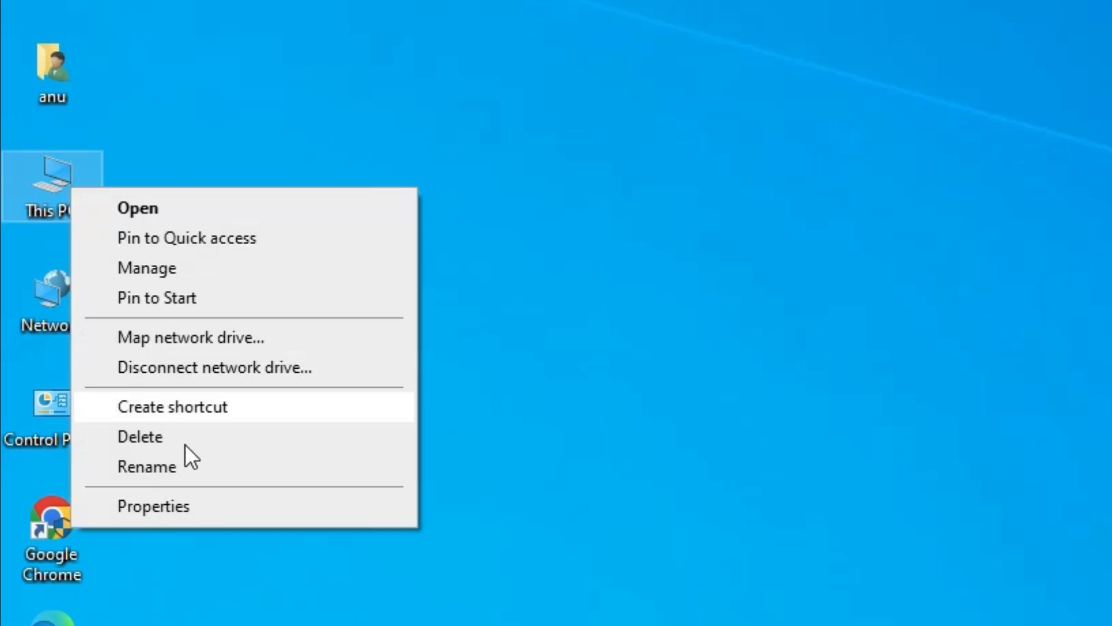
left_click(183, 499)
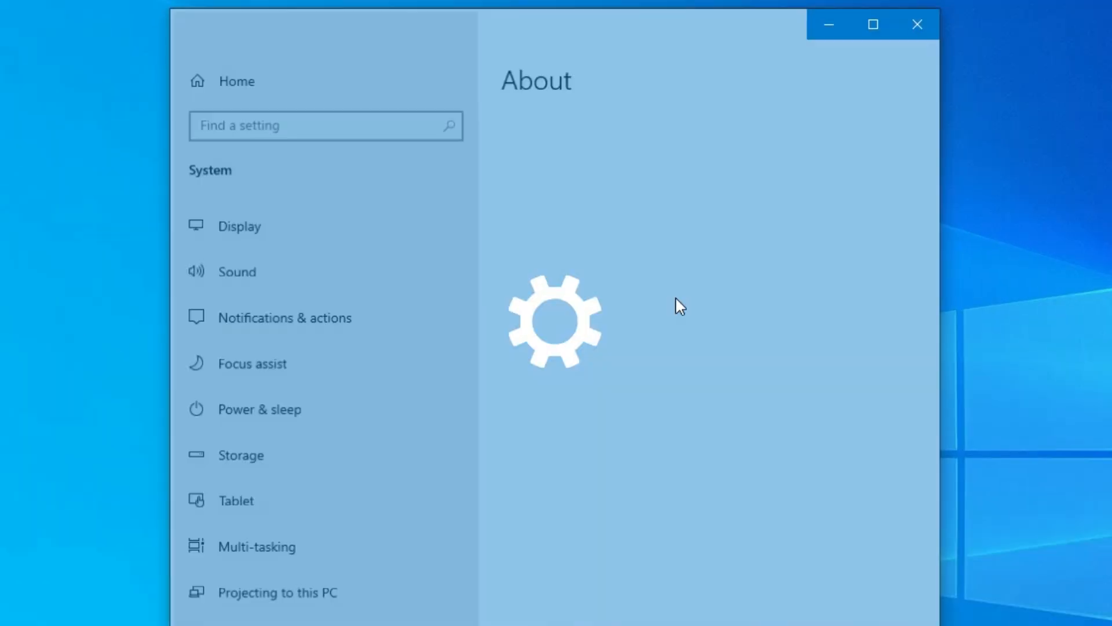
scroll(669, 313, "down", 6)
scroll(659, 335, "down", 3)
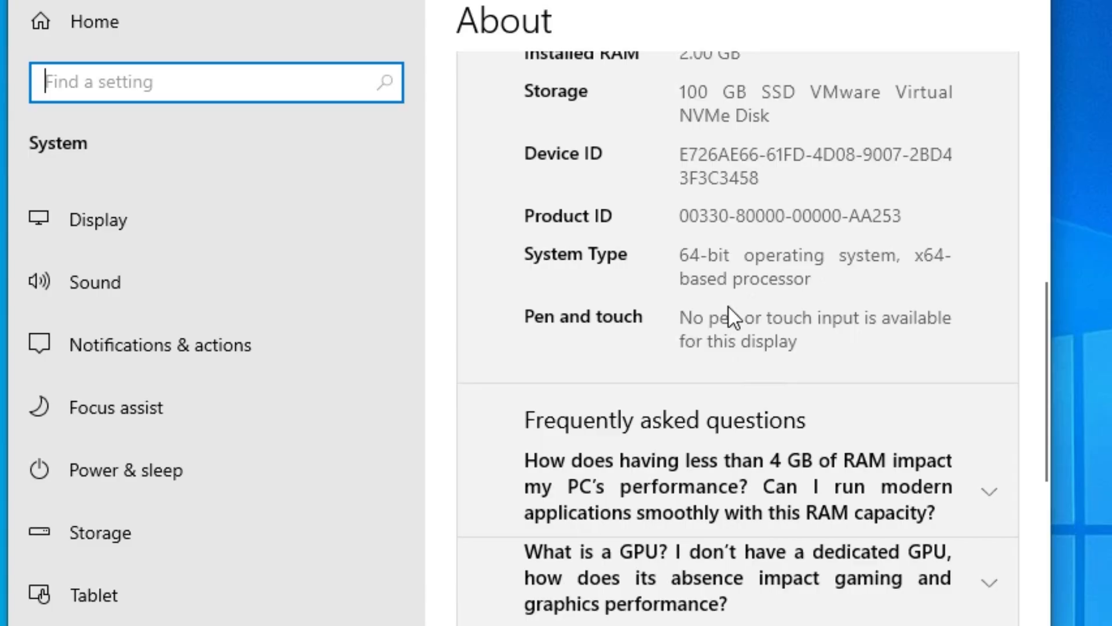
left_click(752, 62)
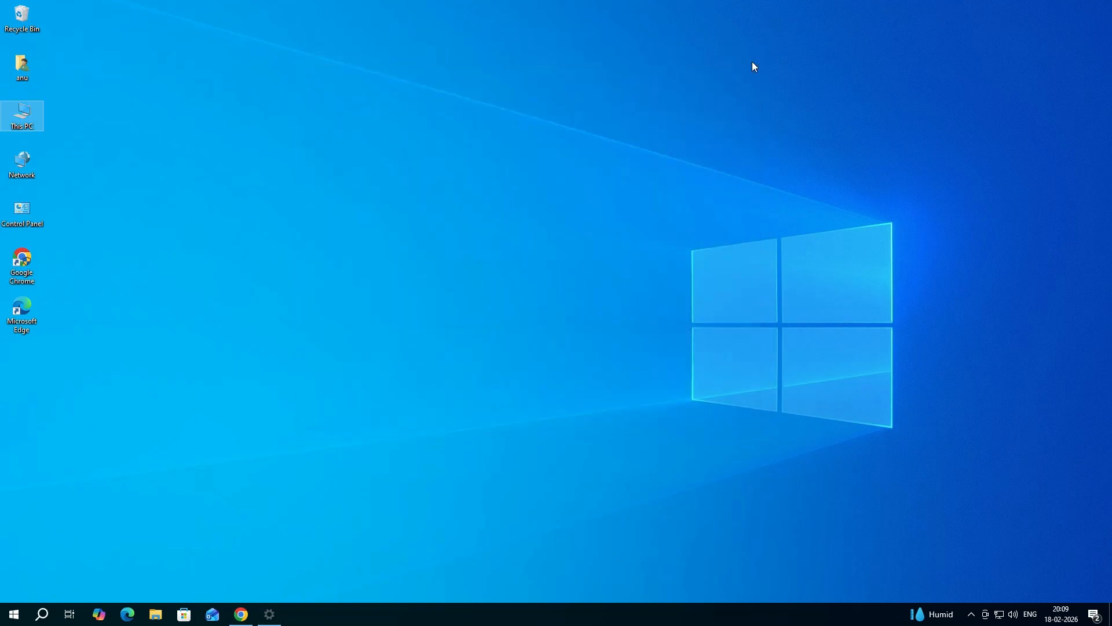
Switch to Chrome, search Google for "brother HL L2321D printer driver", and open Brother's first HL-L2321D India downloads result in a new tab
left_click(247, 615)
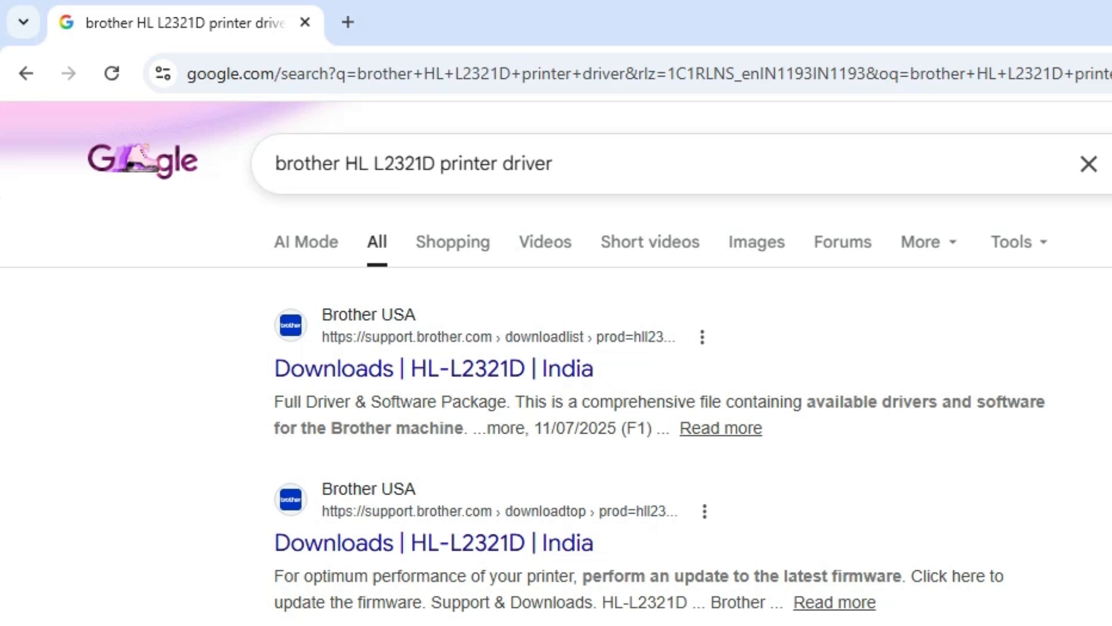
left_click(553, 164)
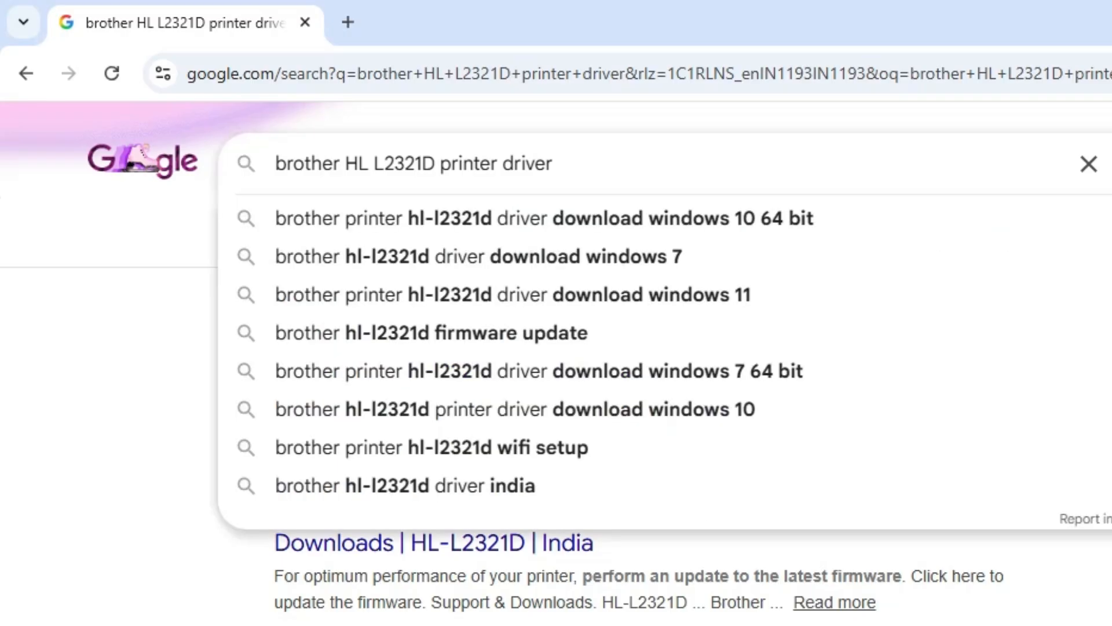
key("Return")
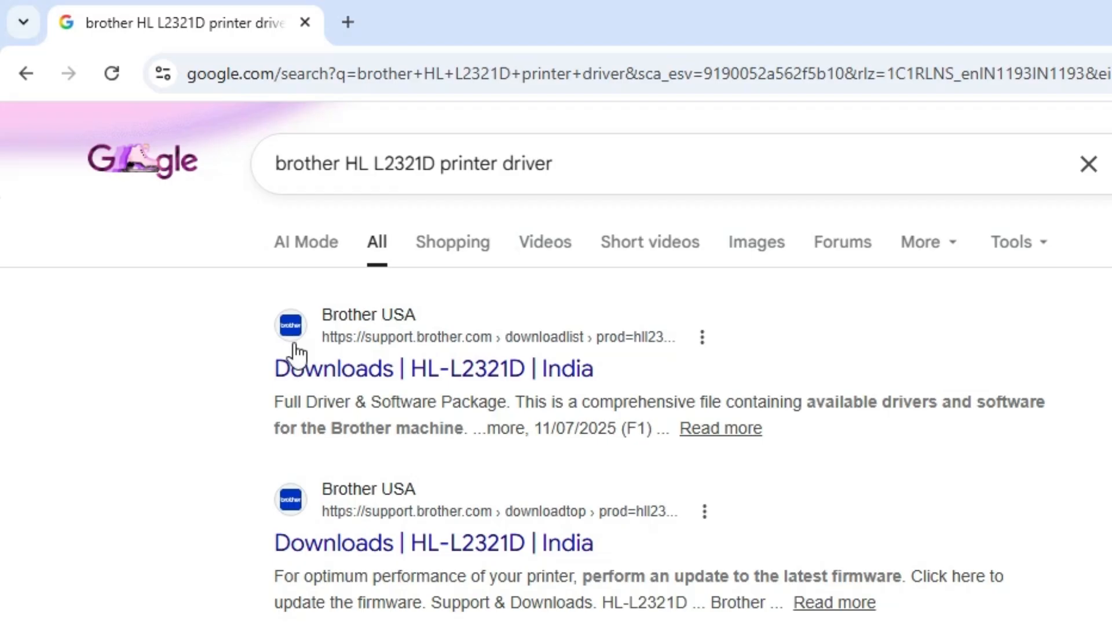
right_click(377, 370)
left_click(475, 400)
left_click(455, 23)
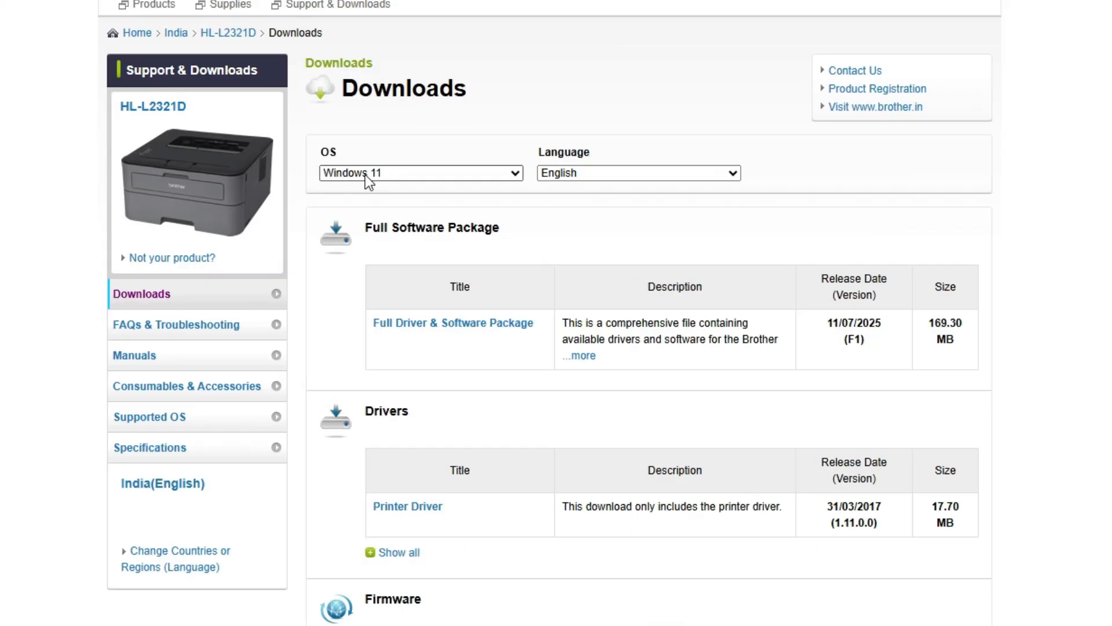
Choose Windows 11 as the operating system for the HL-L2321D downloads
left_click(434, 203)
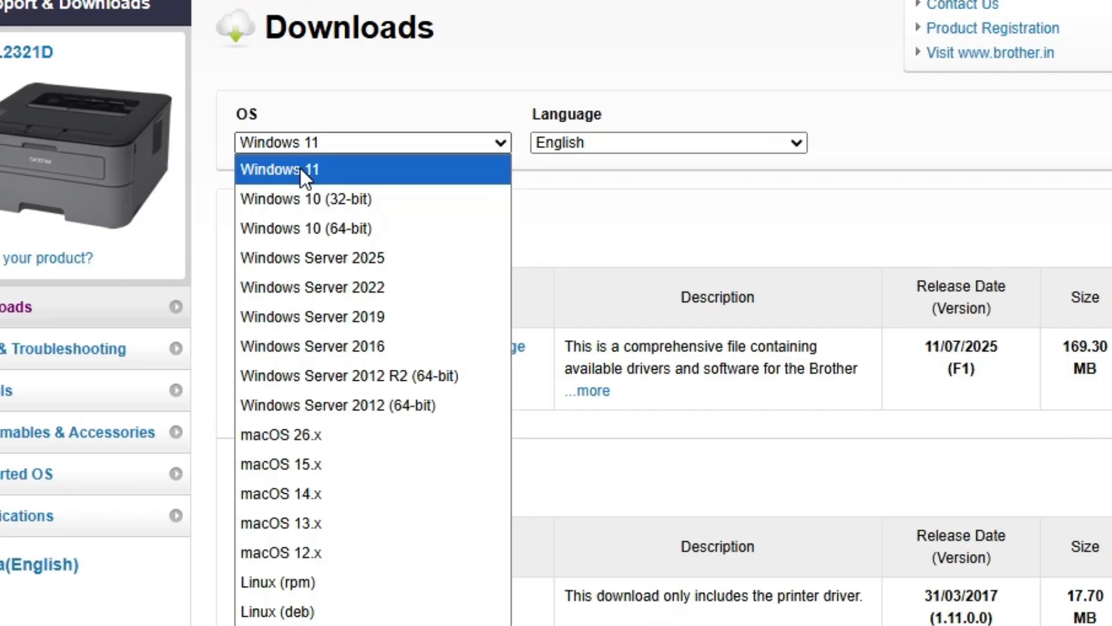
left_click(300, 169)
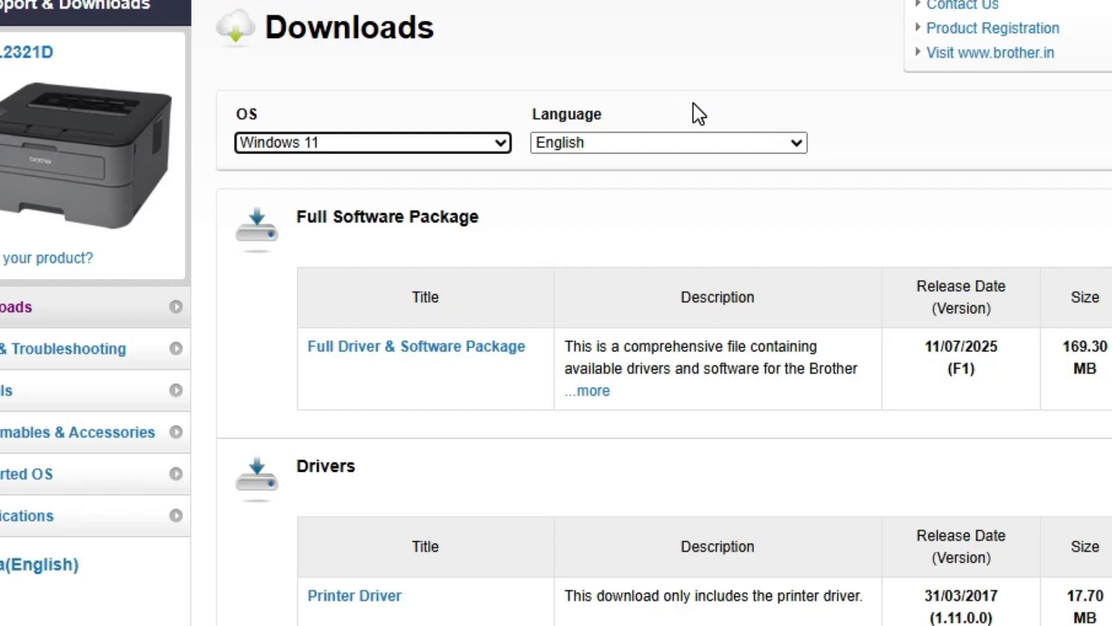
left_click(691, 72)
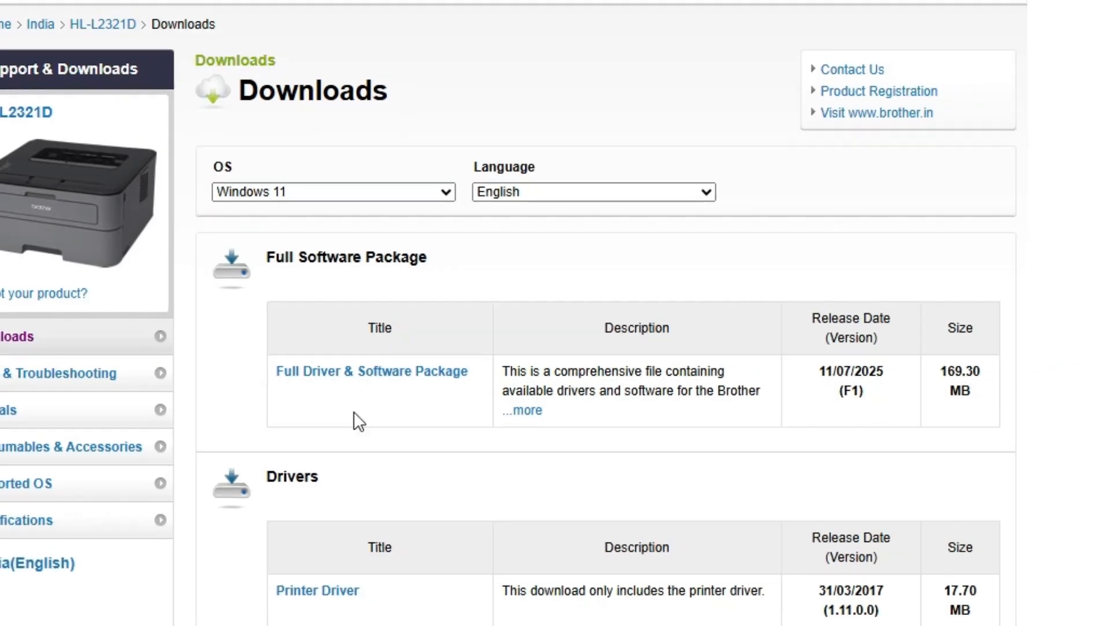
Open the Printer Driver download from the Drivers section, agree to the EULA and download the file
scroll(403, 430, "down", 3)
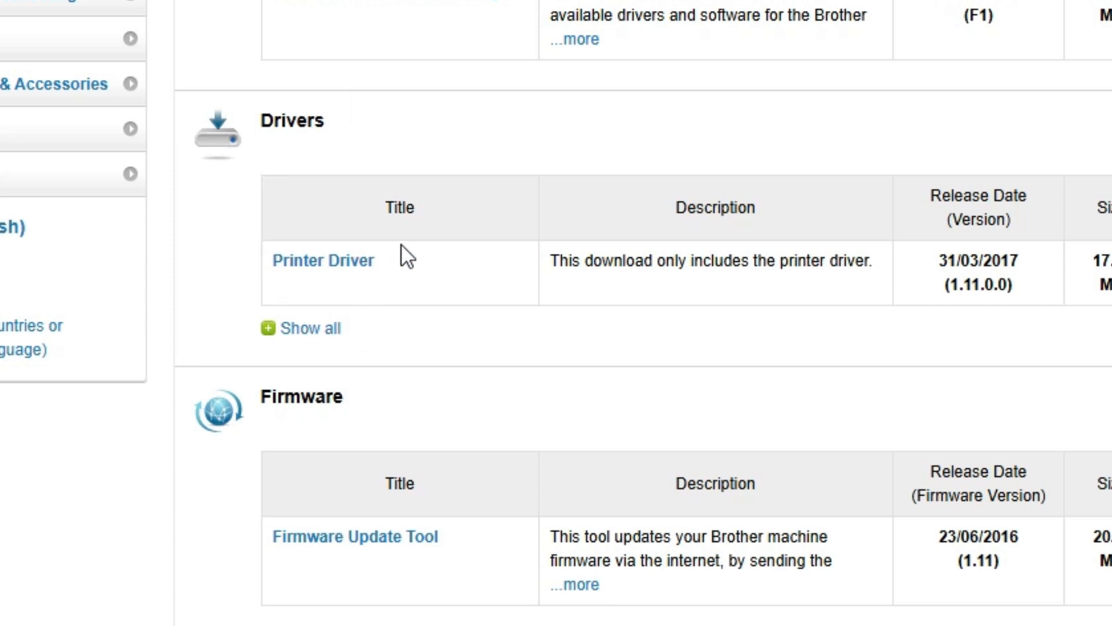
left_click(362, 264)
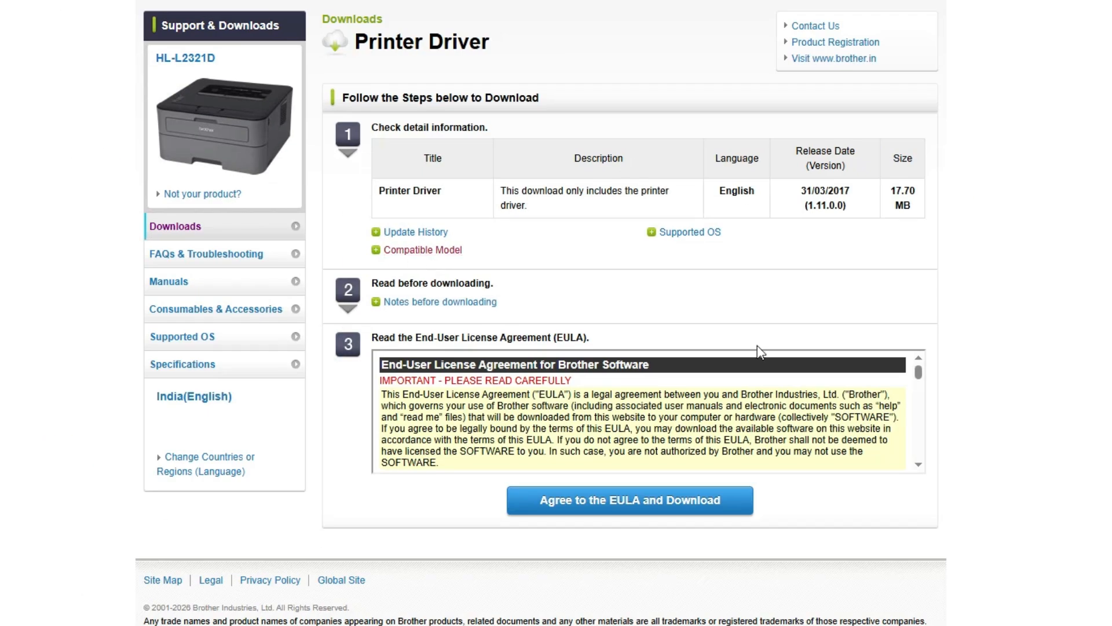
left_click(678, 499)
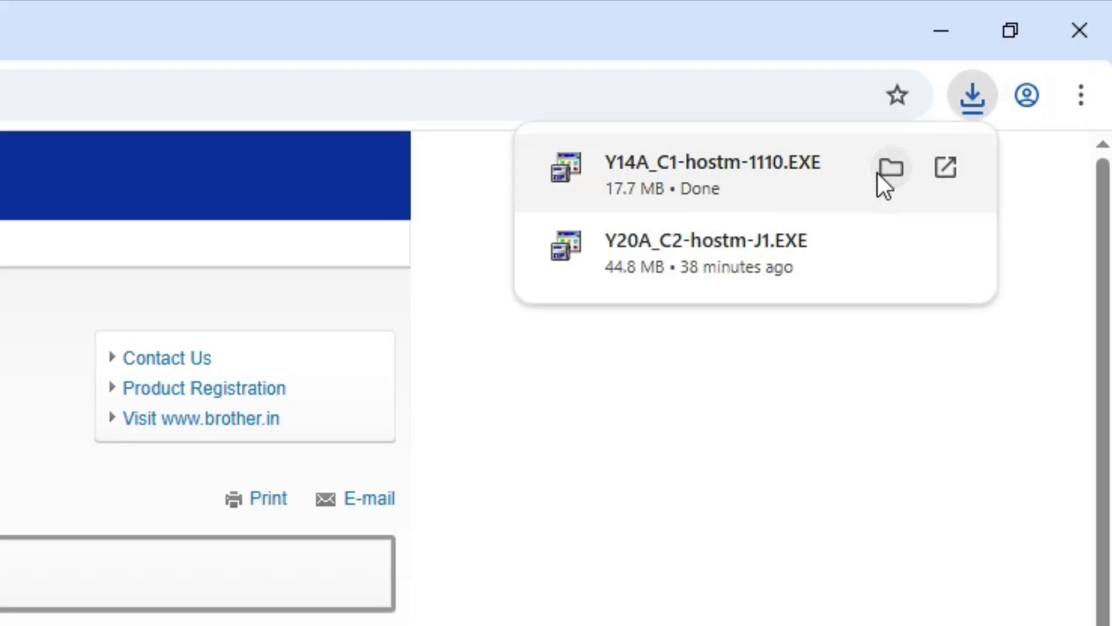
Move the downloaded Y14A_C1-hostm-1110.EXE from the Downloads folder to the desktop and close the folder window
left_click(877, 172)
left_click(954, 33)
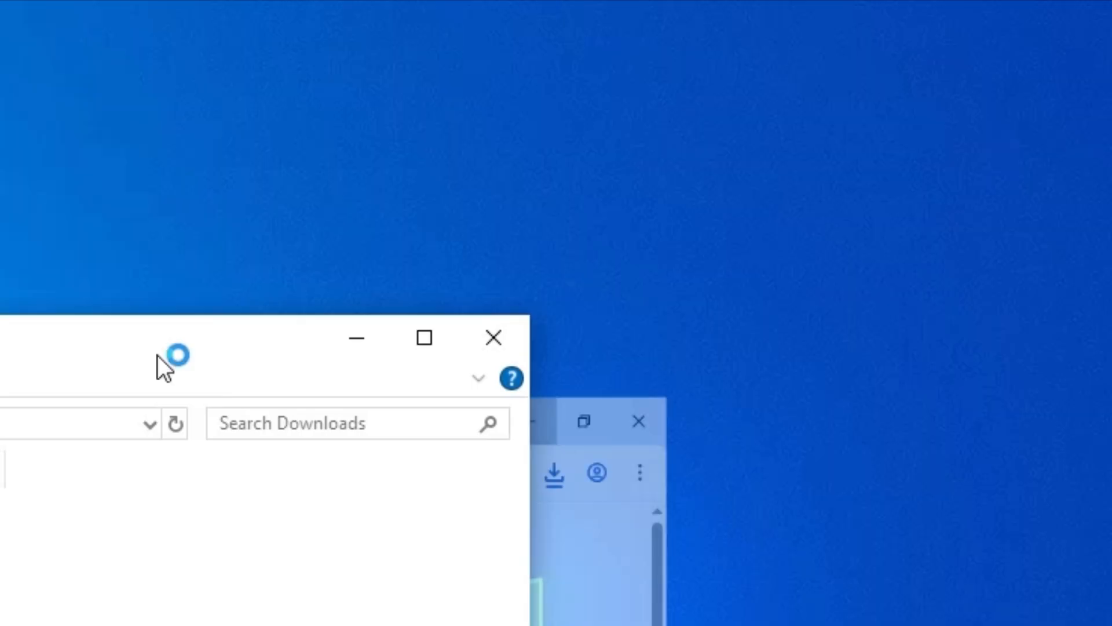
left_click_drag(651, 218, 216, 477)
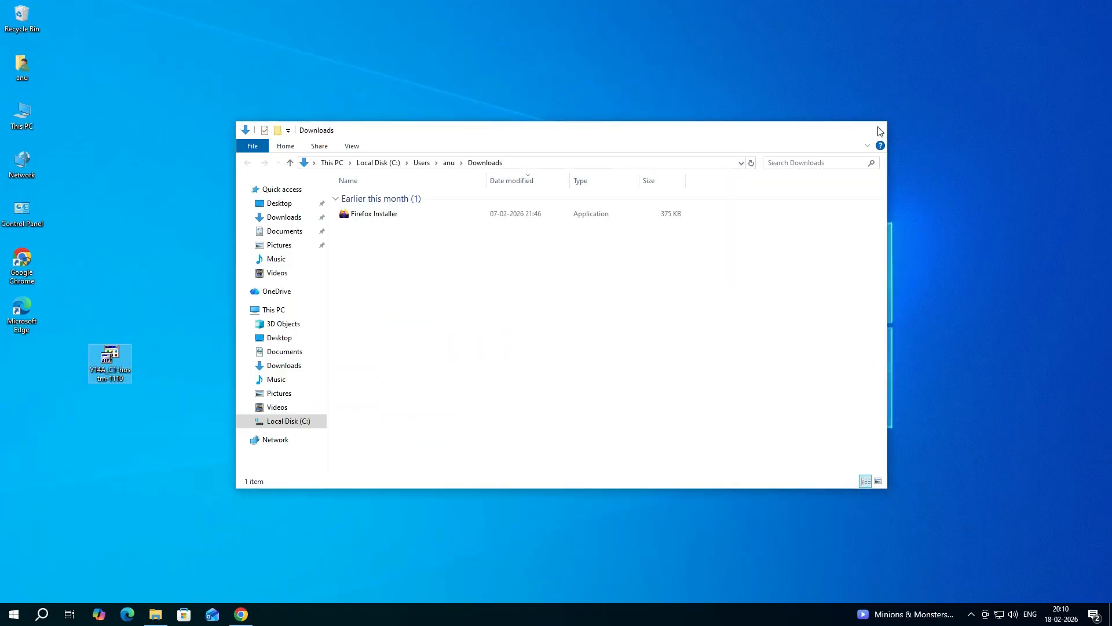
left_click(878, 129)
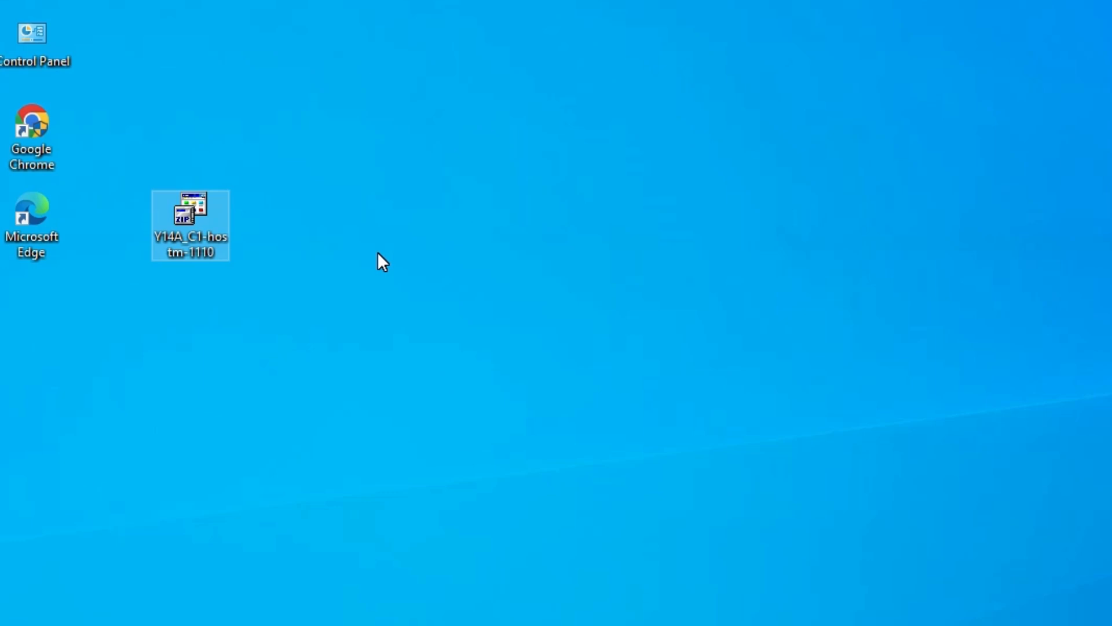
Run Y14A_C1-hostm-1110 from the desktop as administrator and allow it to make changes to the device
right_click(190, 239)
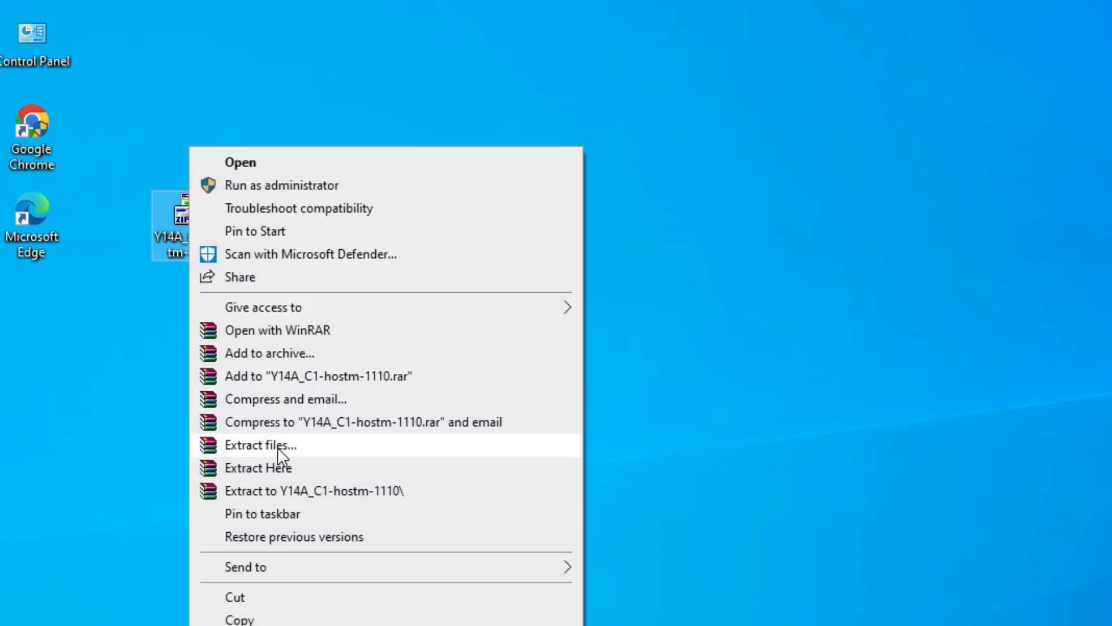
left_click(1081, 452)
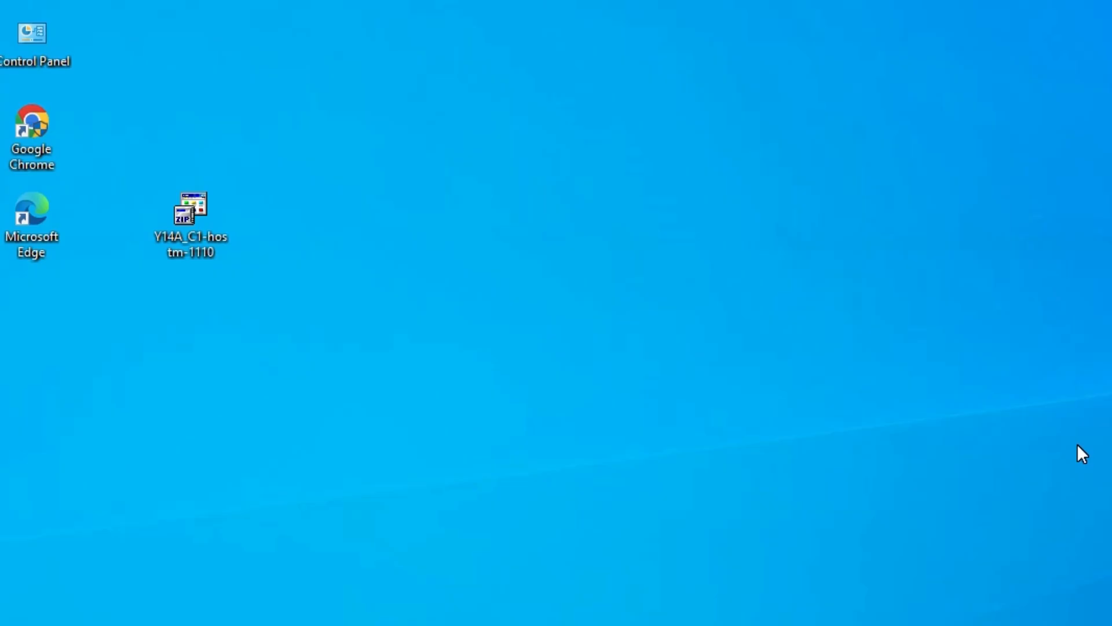
right_click(183, 217)
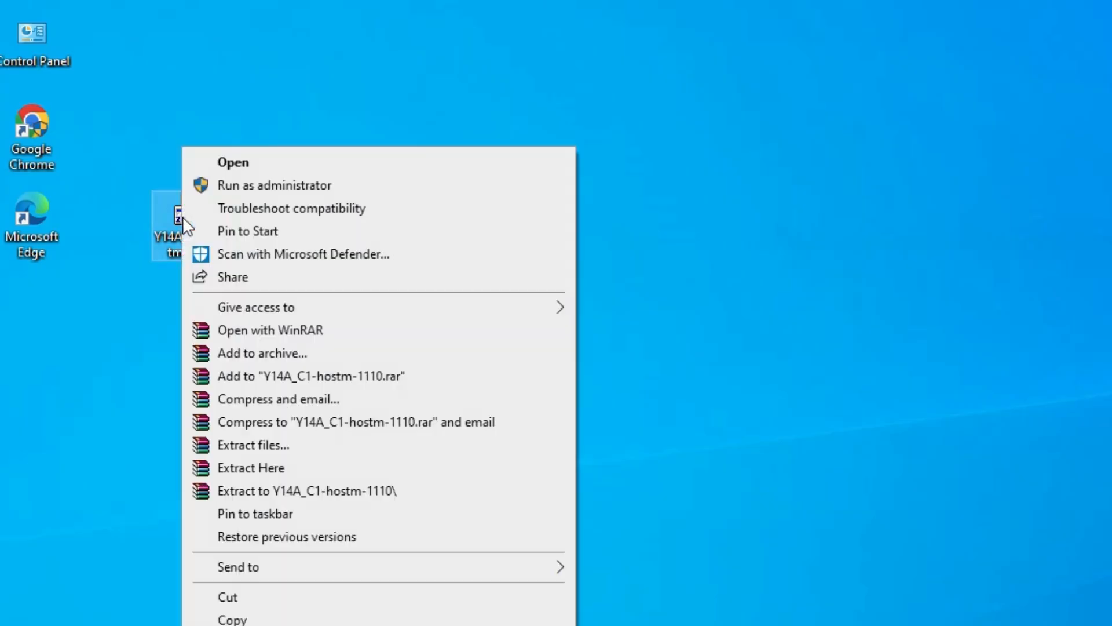
left_click(267, 186)
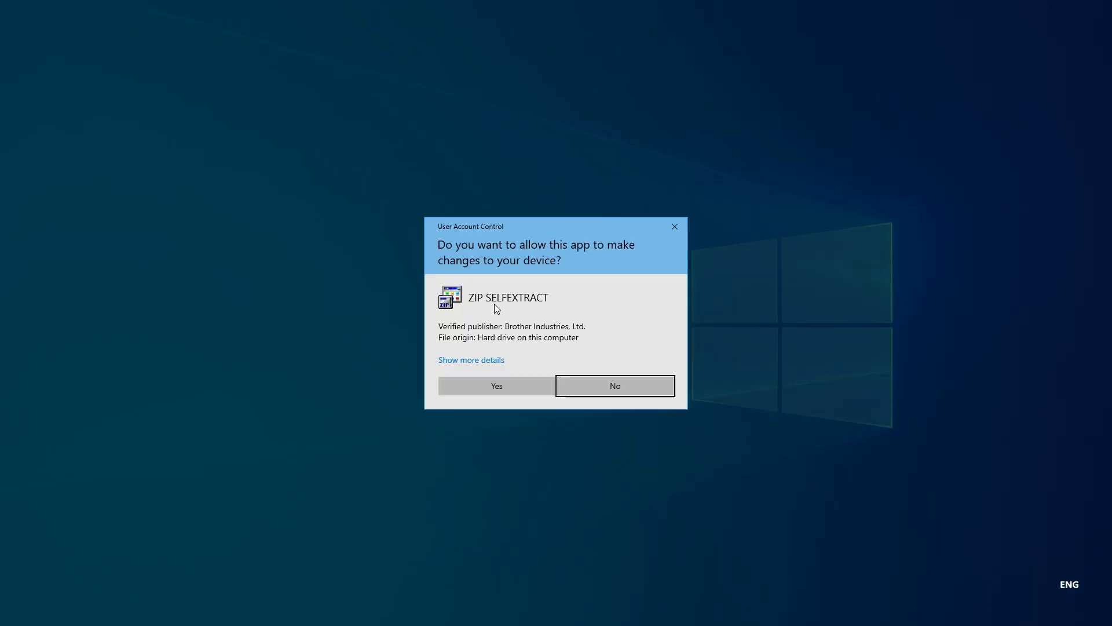
left_click(486, 390)
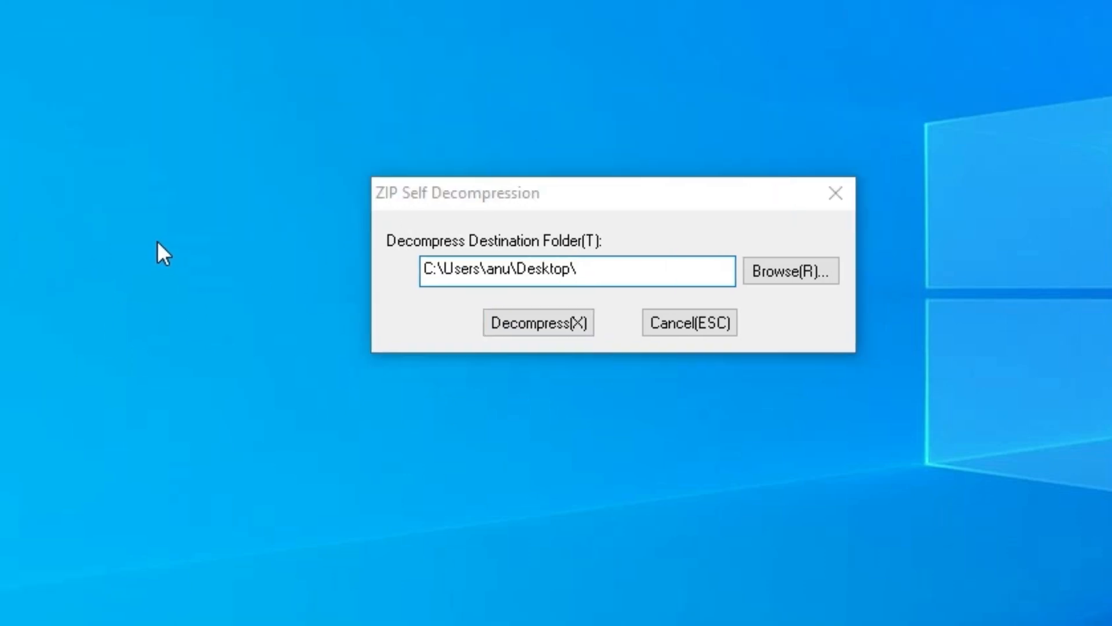
Create a new folder named "my Print" on the desktop
right_click(100, 273)
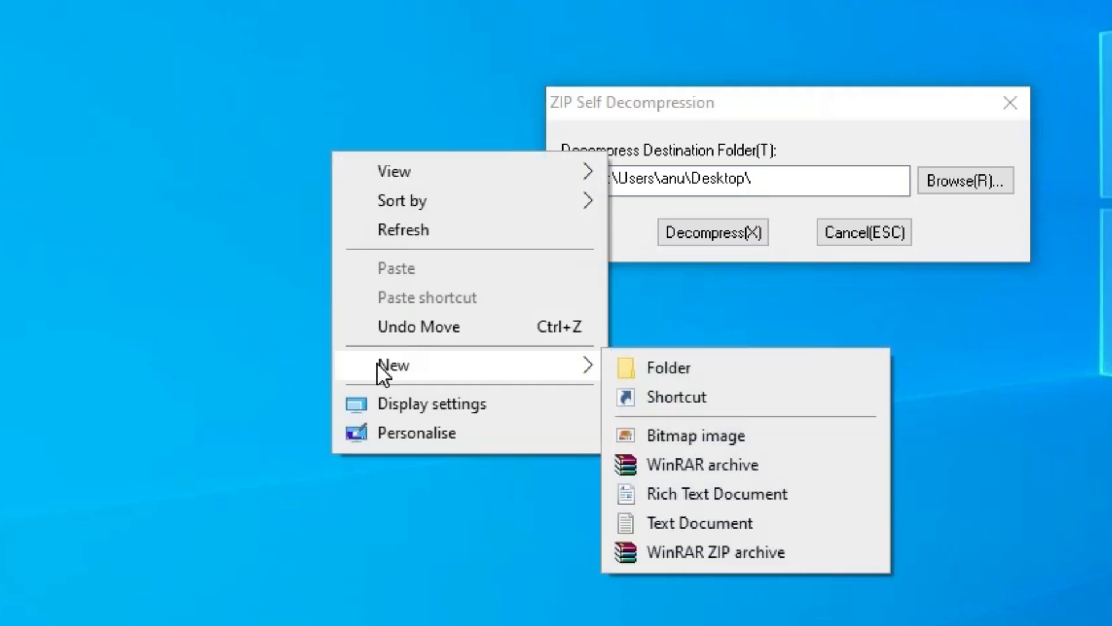
right_click(298, 129)
mouse_move(363, 350)
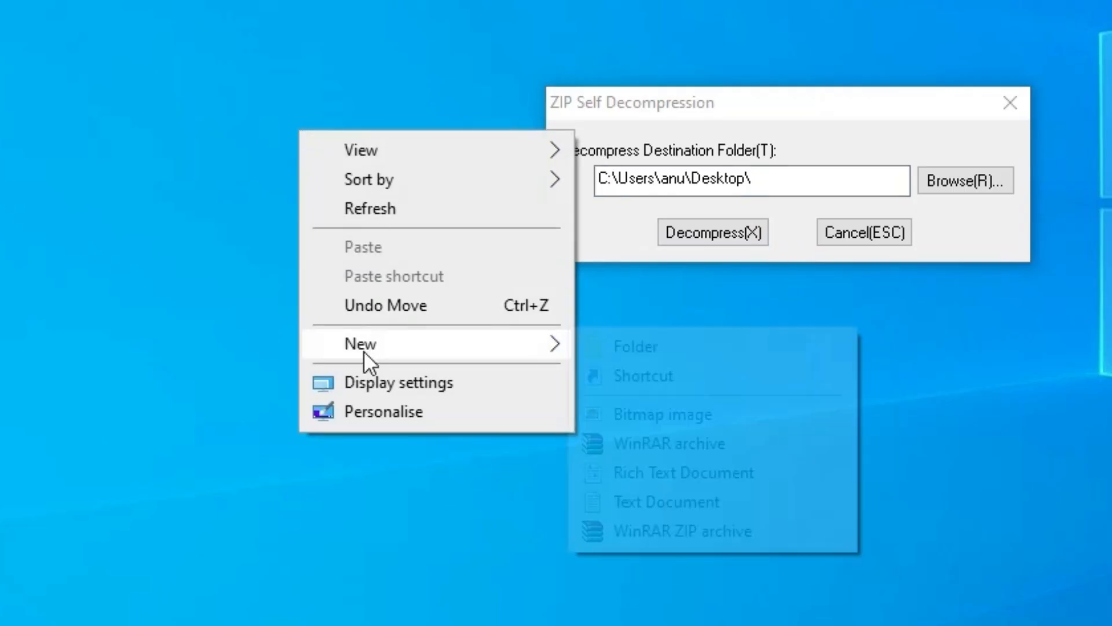
left_click(637, 346)
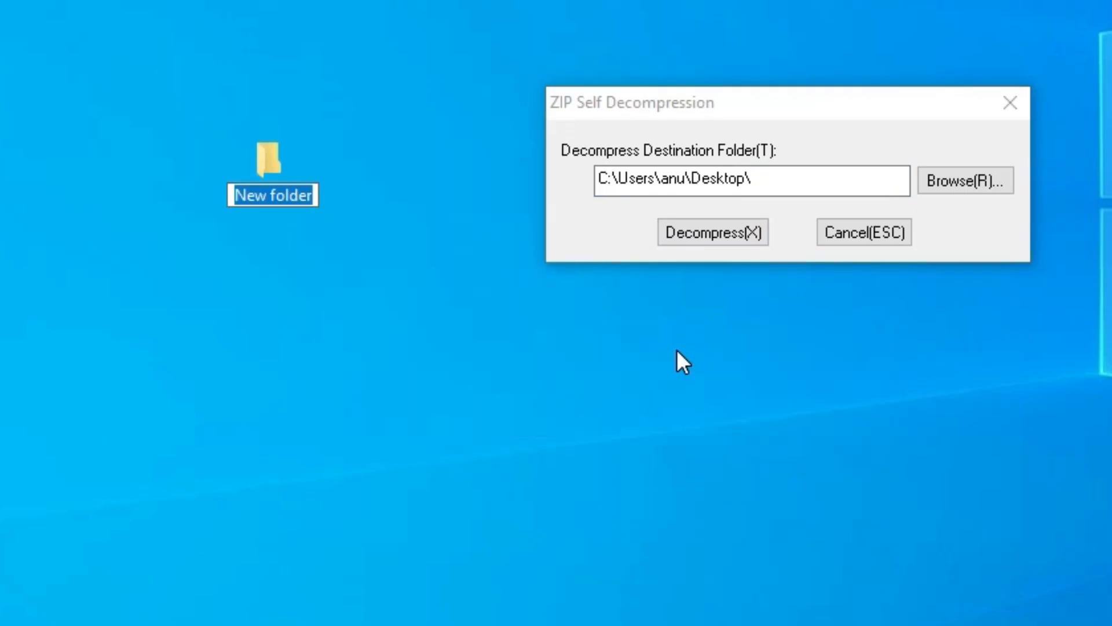
type("m")
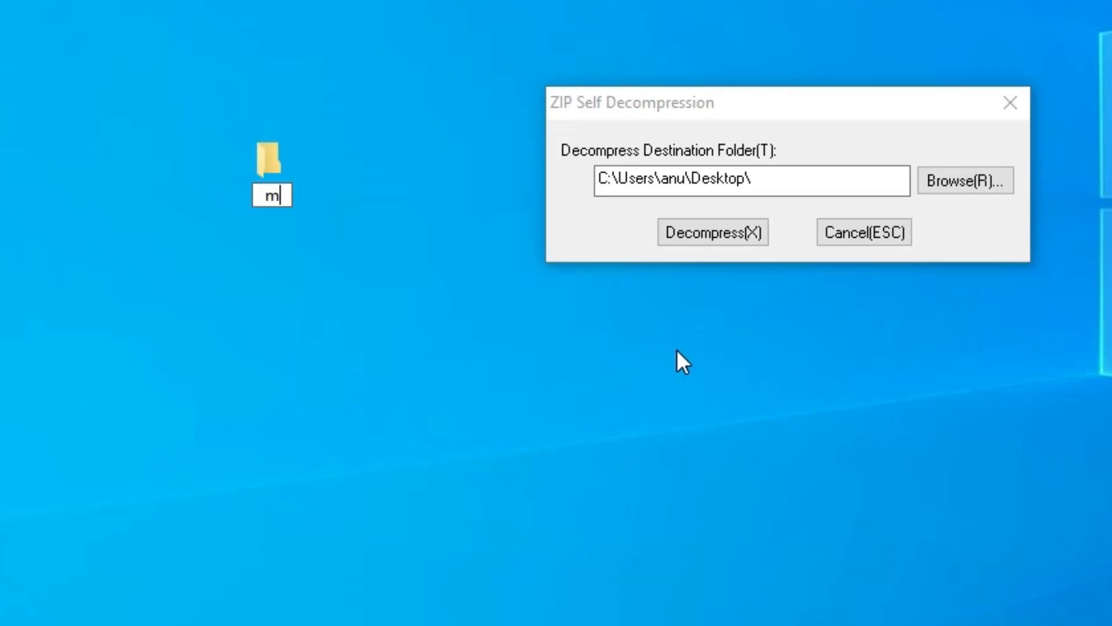
type("y Print")
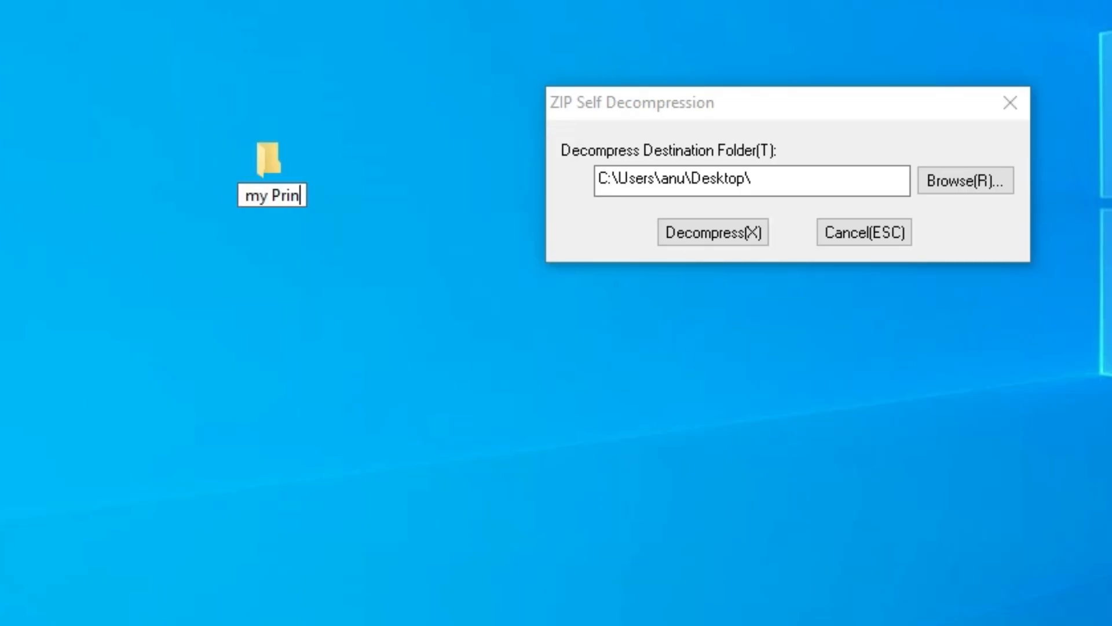
key("Return")
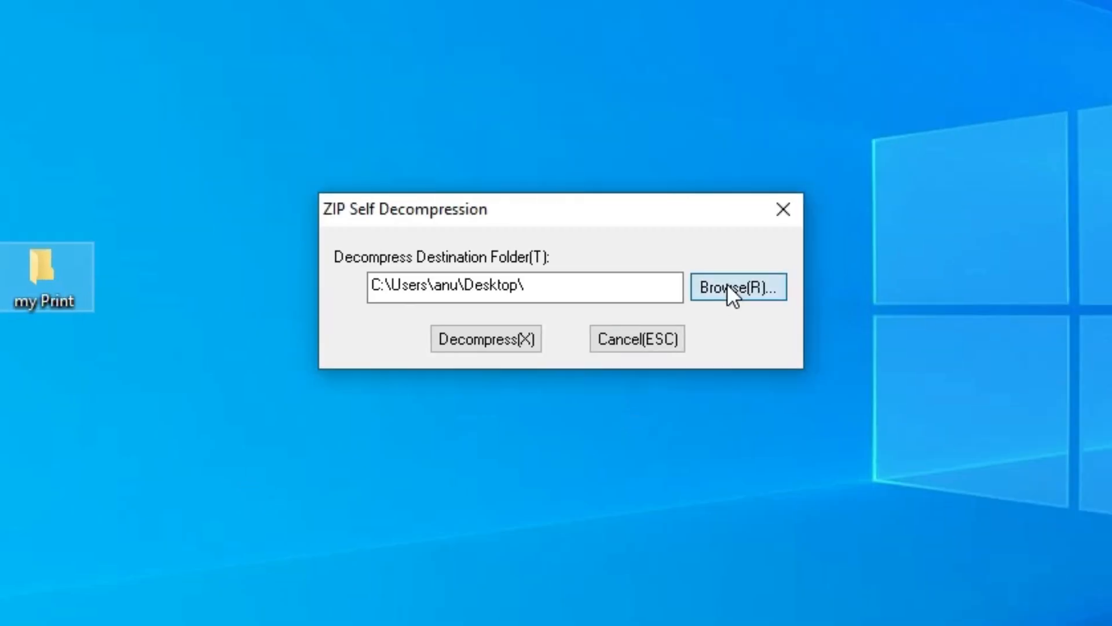
Decompress the driver package into the desktop's my Print folder and move that folder below the Y14A_C1-hostm-1110 file
left_click(728, 285)
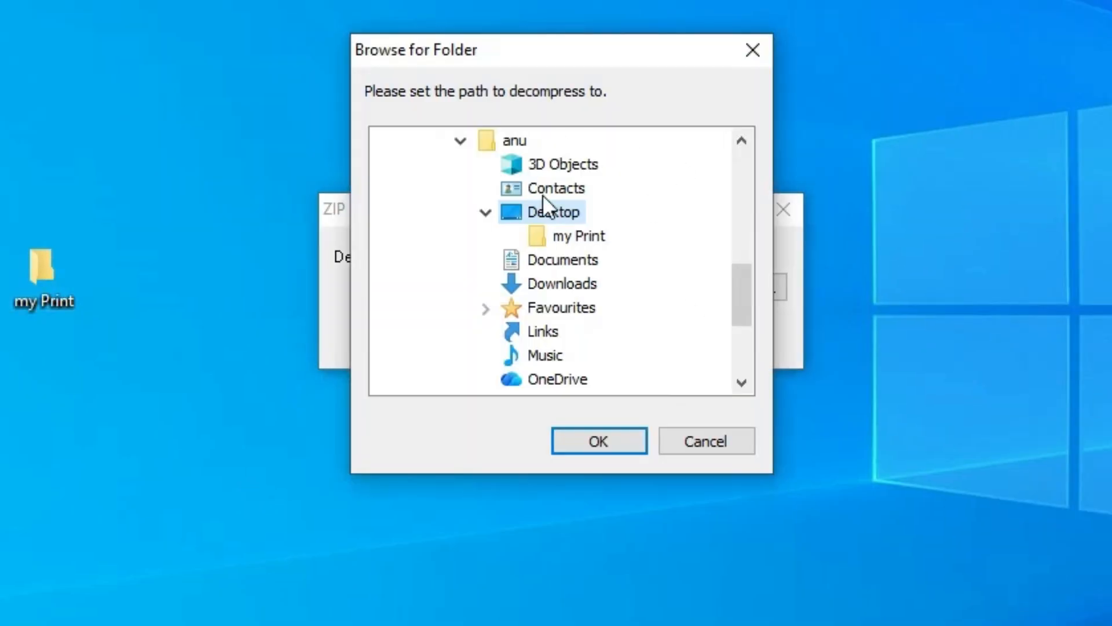
left_click(570, 237)
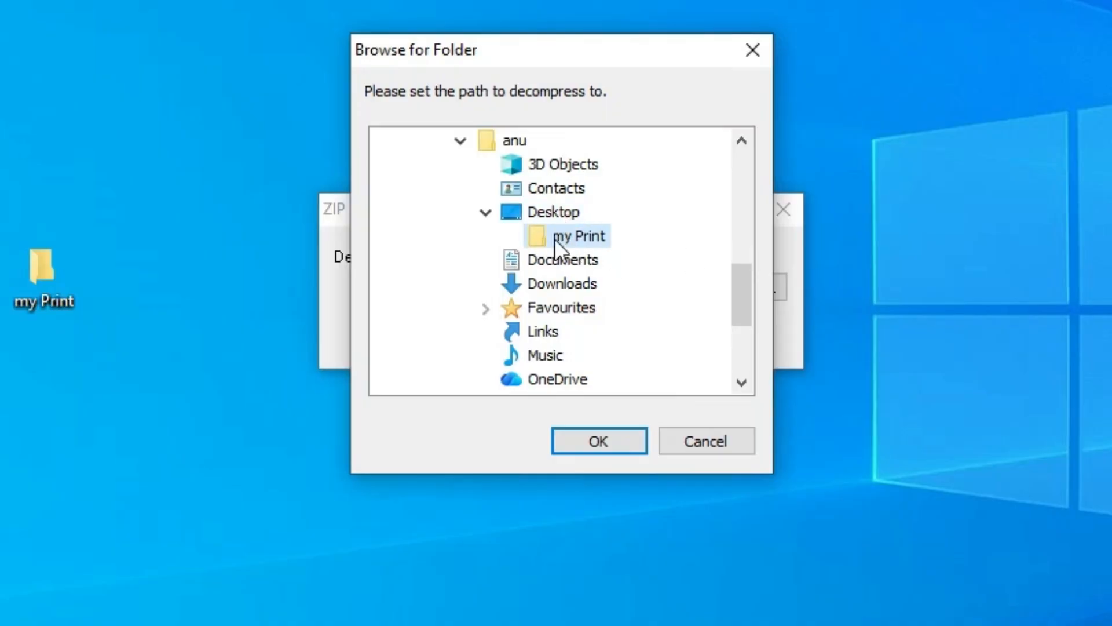
left_click(597, 443)
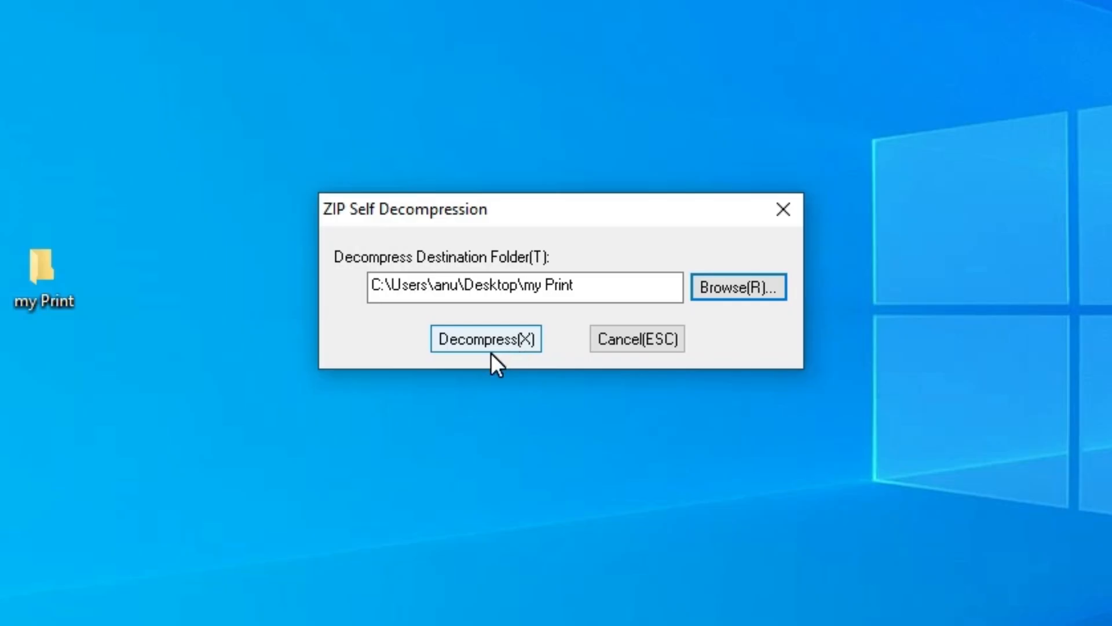
left_click(481, 334)
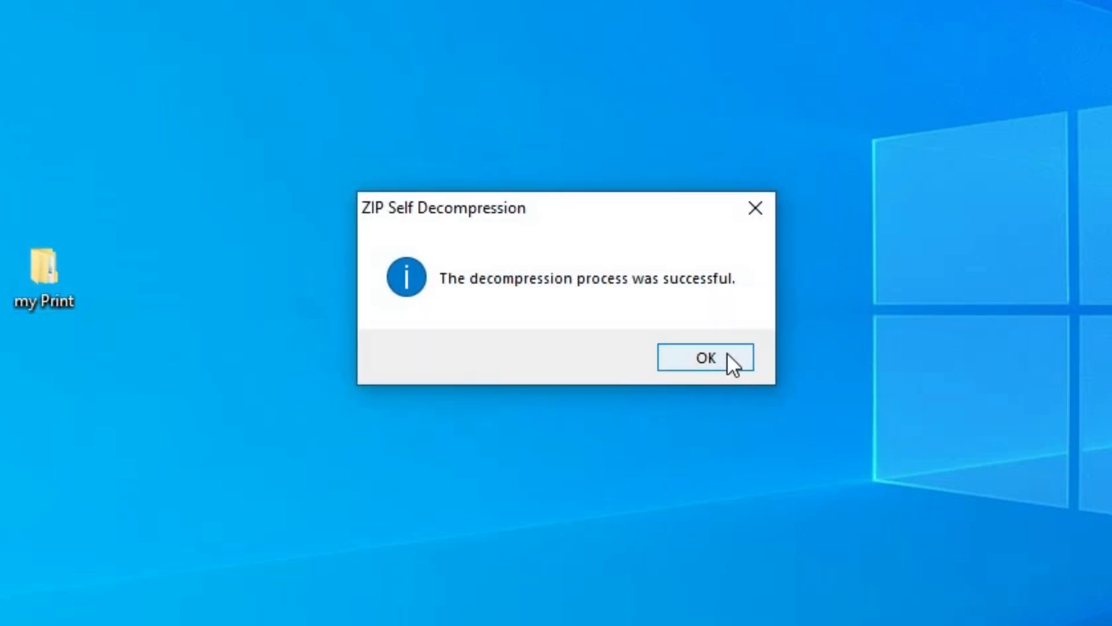
left_click(727, 353)
left_click_drag(489, 269, 13, 360)
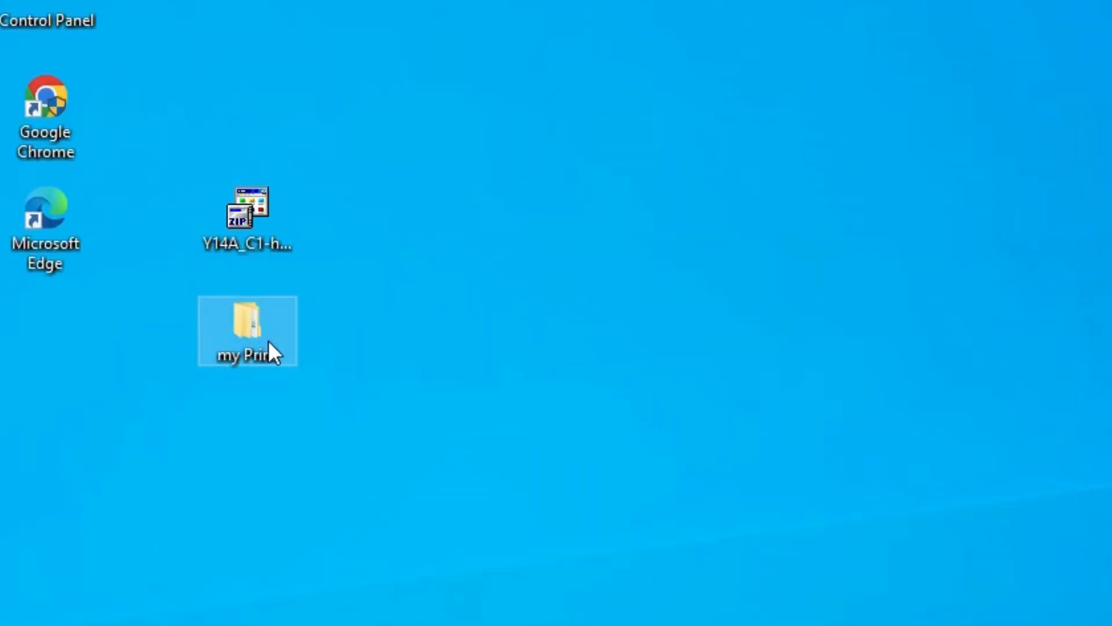
Check the extracted driver files in the 32_64 subfolder of my Print and close the folder window
double_click(265, 336)
double_click(452, 137)
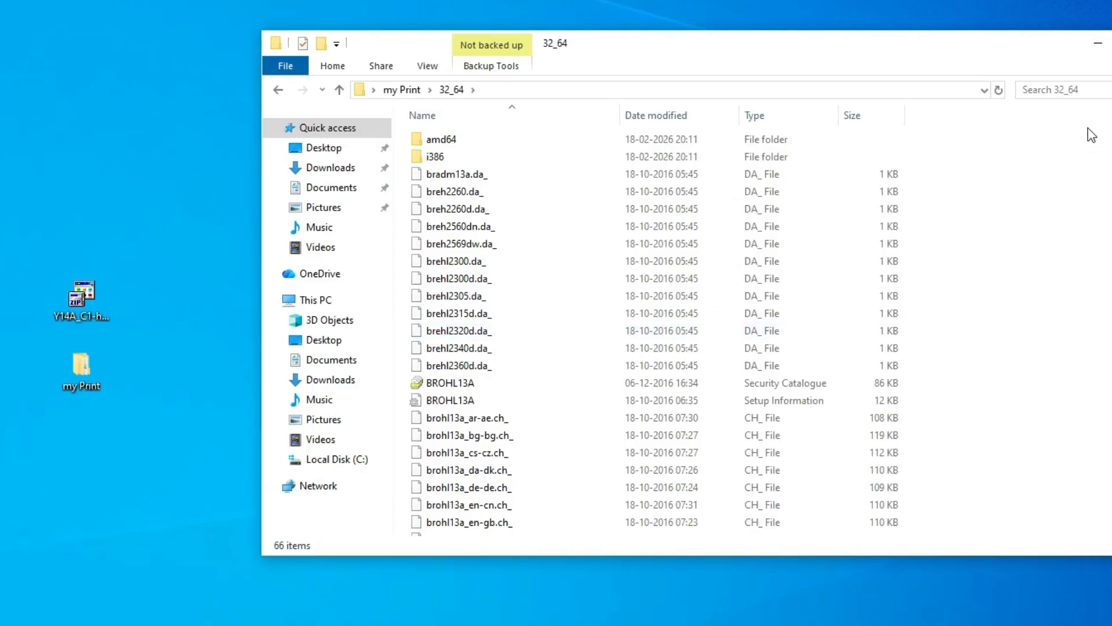
left_click(1111, 44)
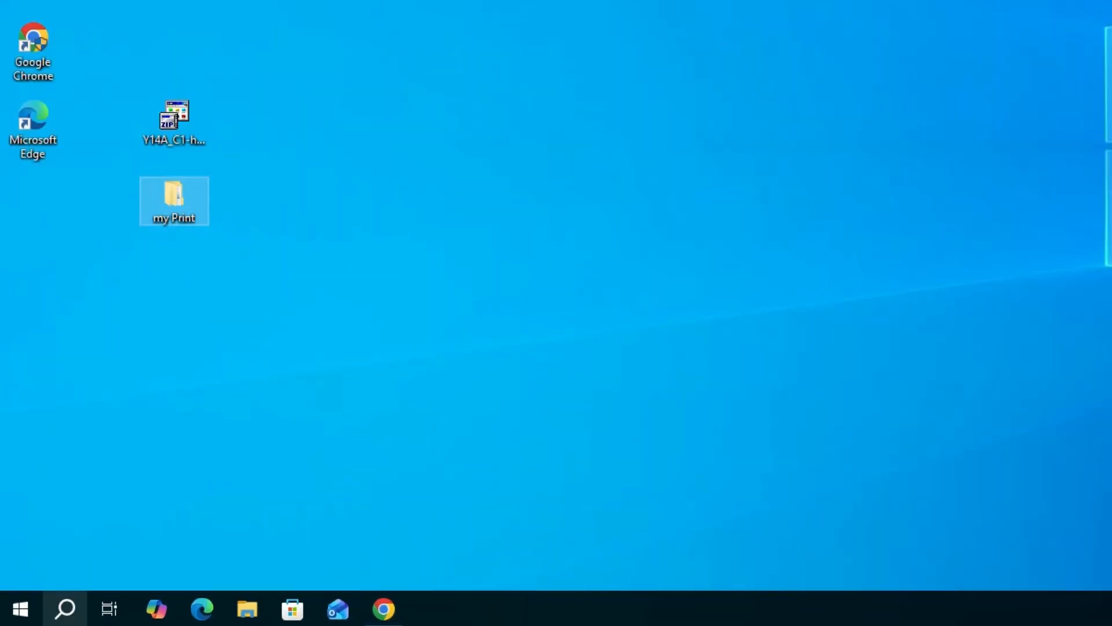
Open the Printers & scanners settings, start adding a printer that isn't listed, and allow Change Printing Settings to make changes
left_click(34, 618)
type("pr")
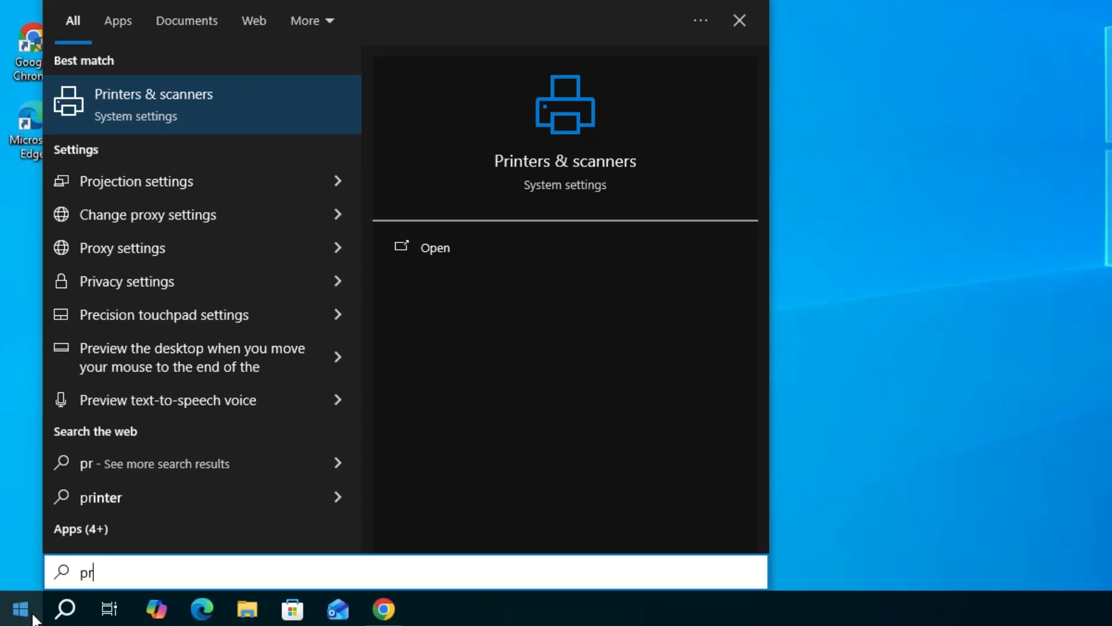
left_click(203, 116)
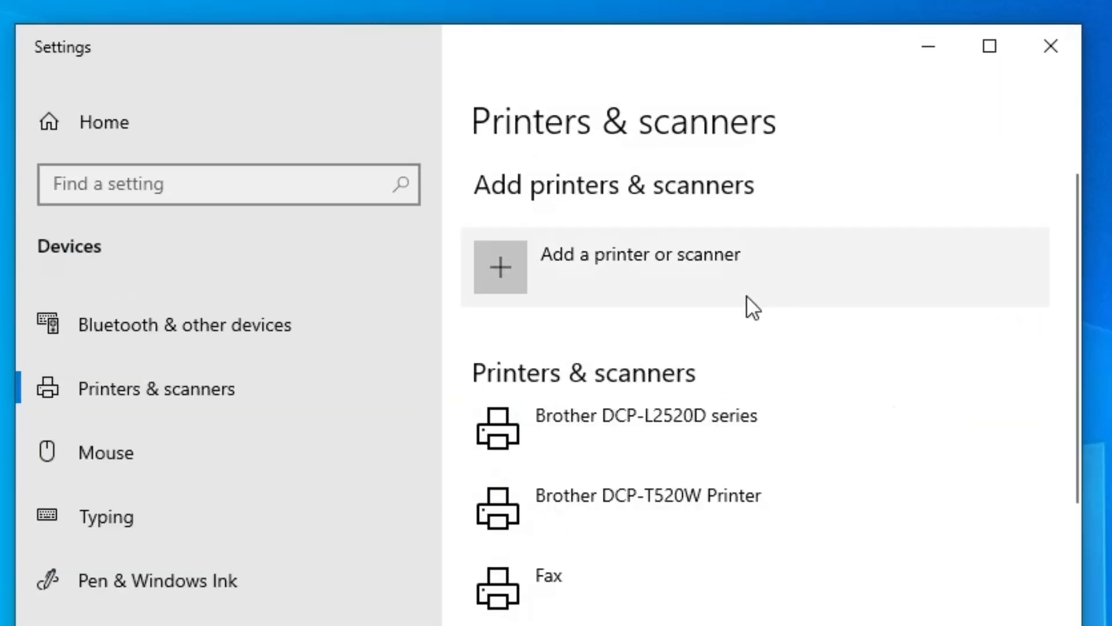
left_click(675, 285)
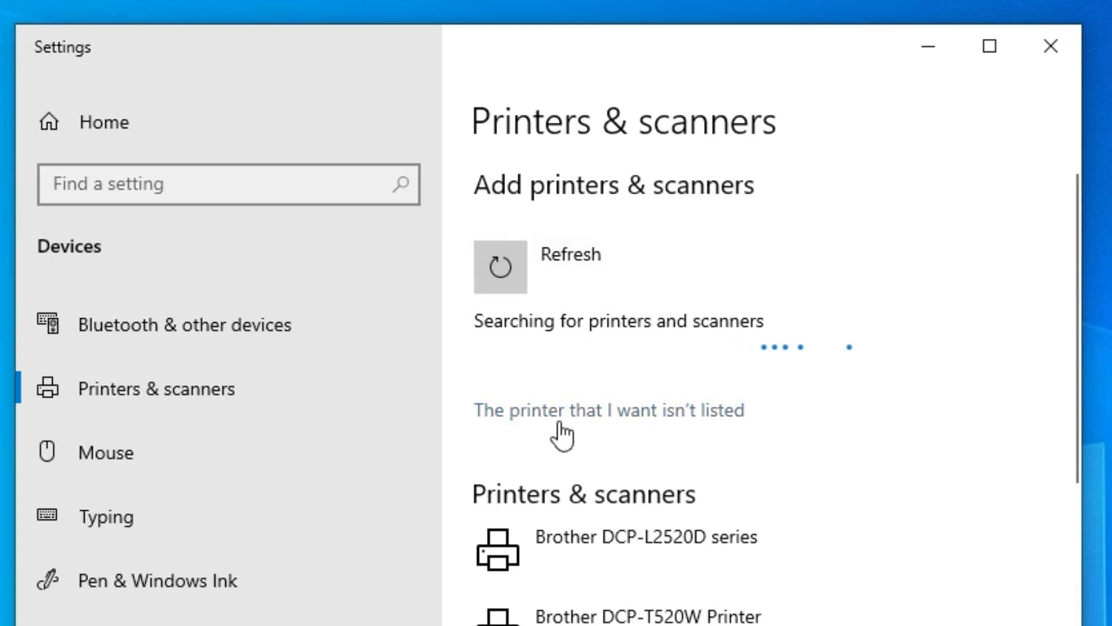
left_click(741, 418)
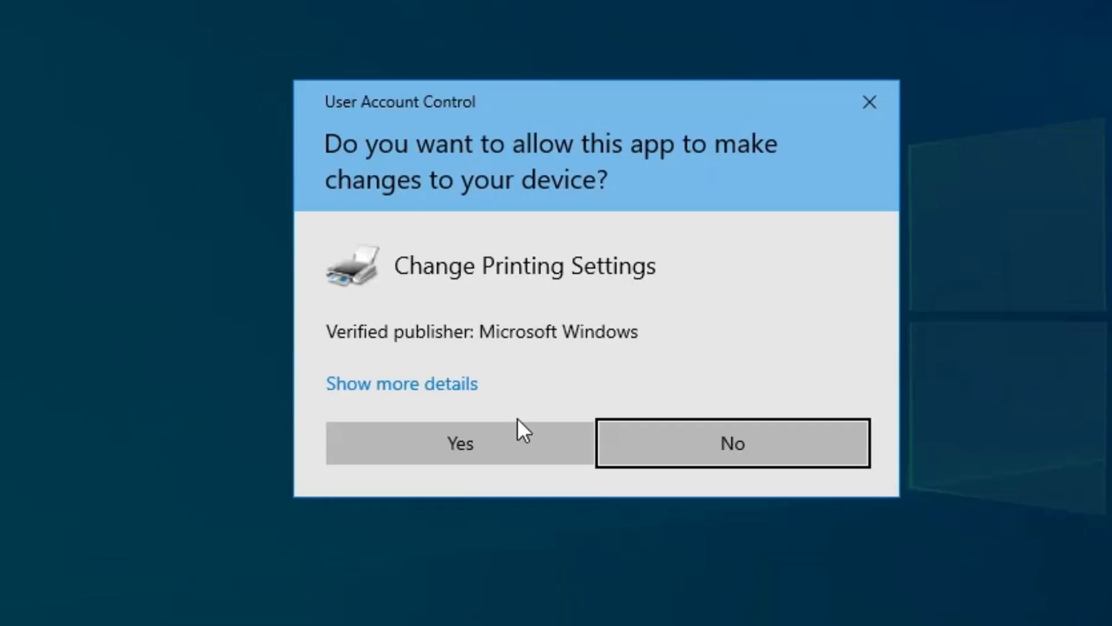
left_click(517, 429)
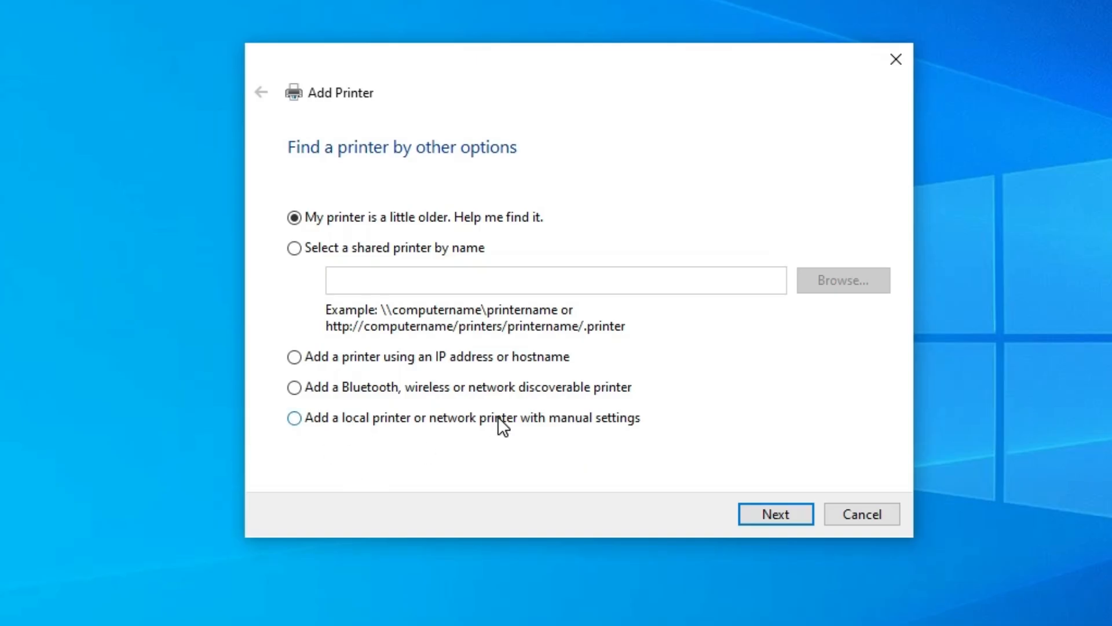
Choose to add a local printer with manual settings and assign it the existing port USB_001 (Local Port)
left_click(621, 419)
left_click(782, 511)
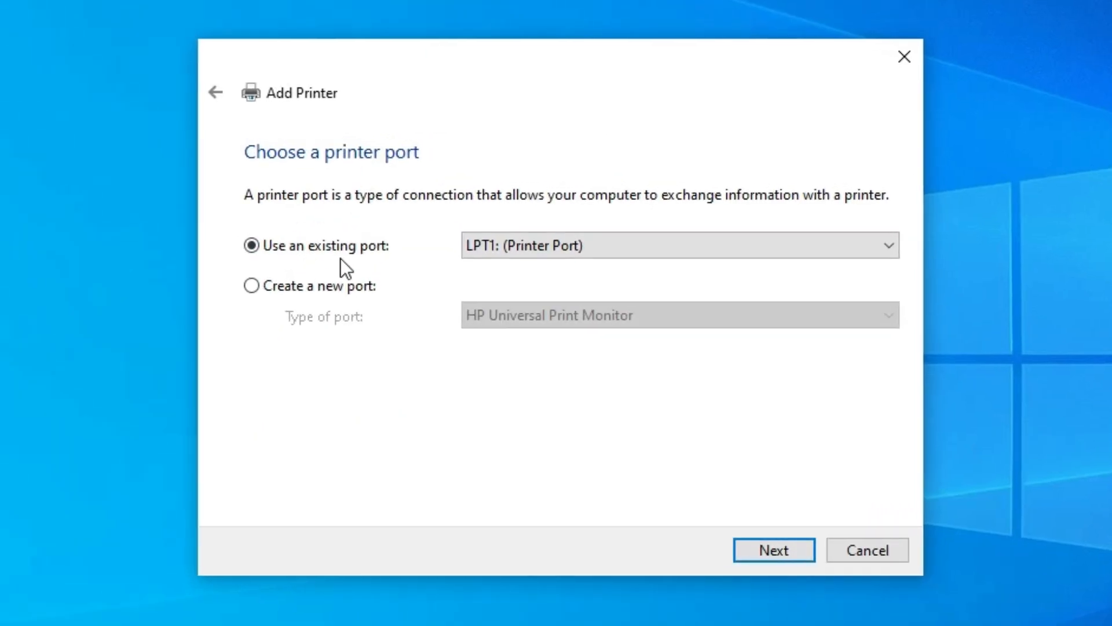
left_click(579, 241)
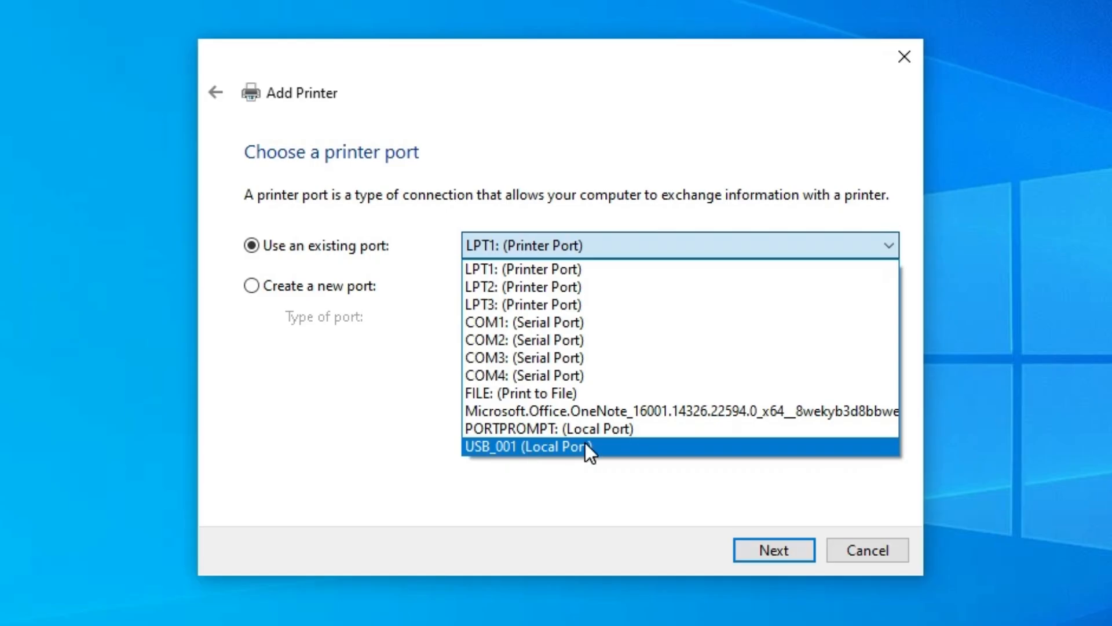
left_click(532, 446)
left_click(768, 537)
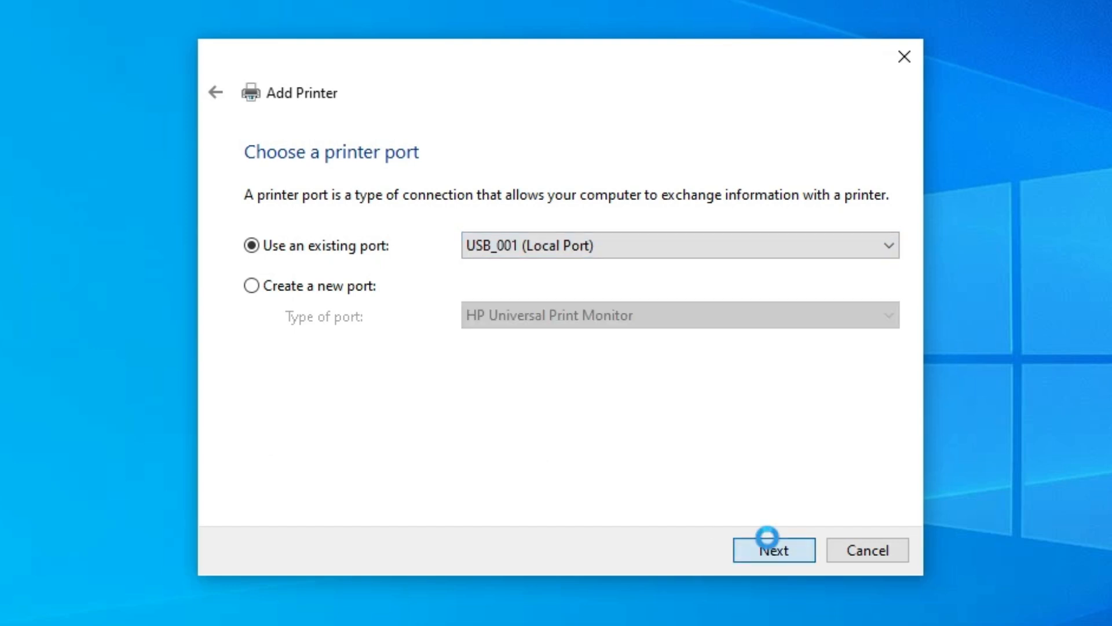
Load the printer driver from disk using the setup information file in the desktop folder my Print\32_64
left_click(797, 457)
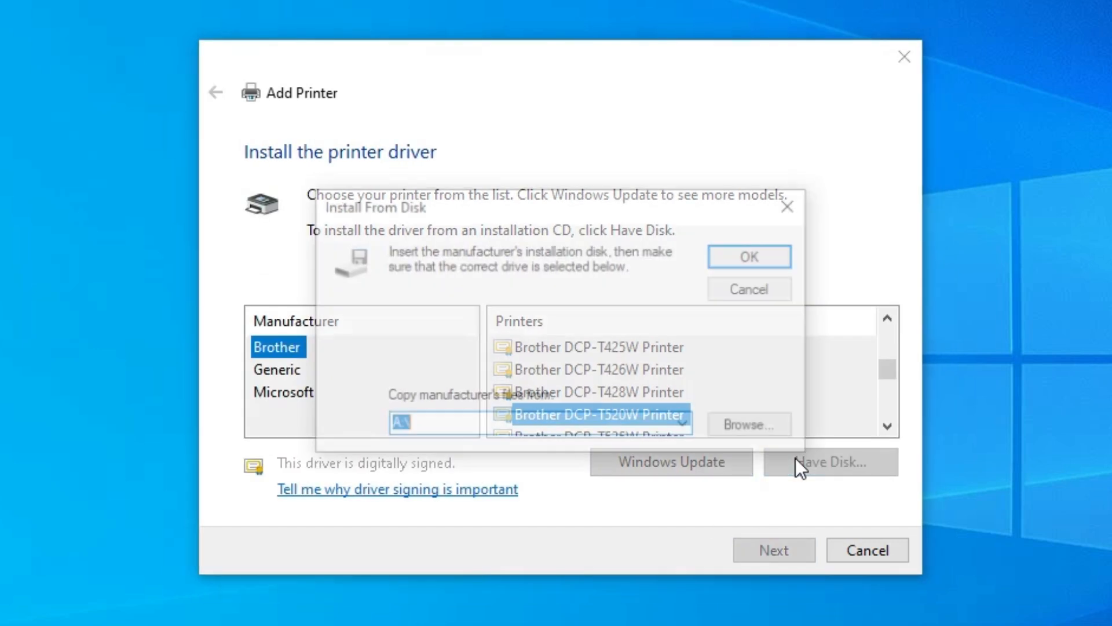
left_click(749, 426)
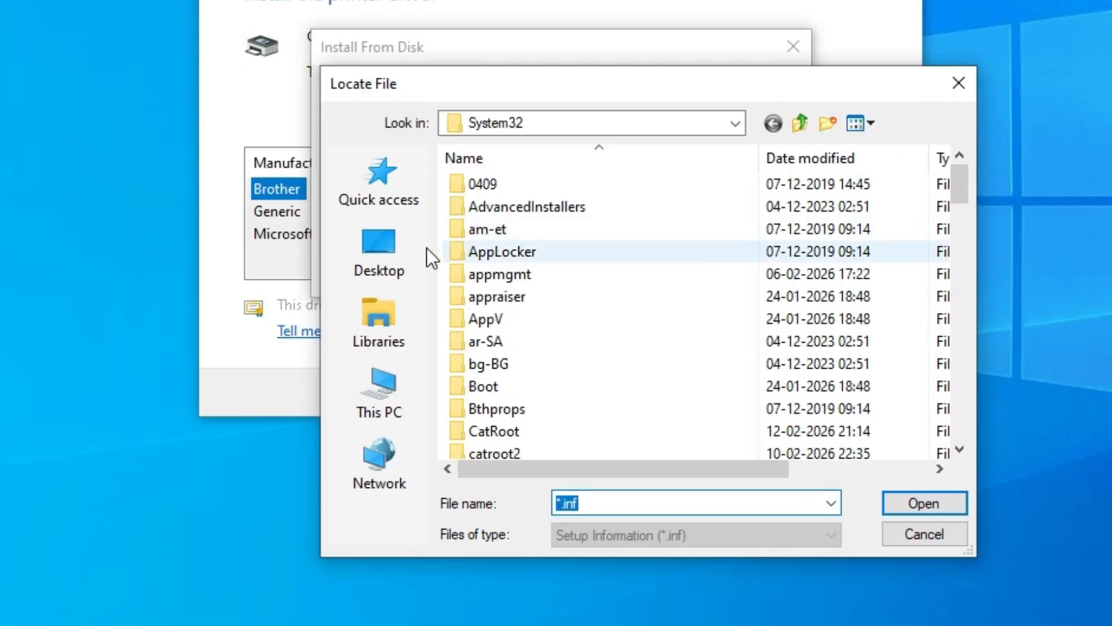
left_click(392, 249)
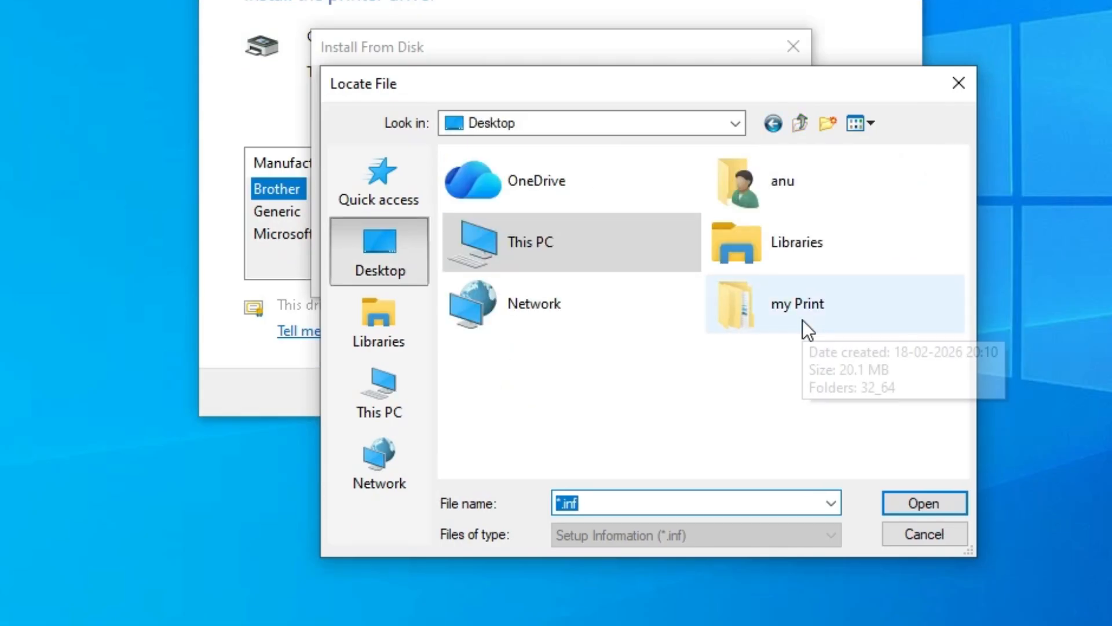
left_click(808, 326)
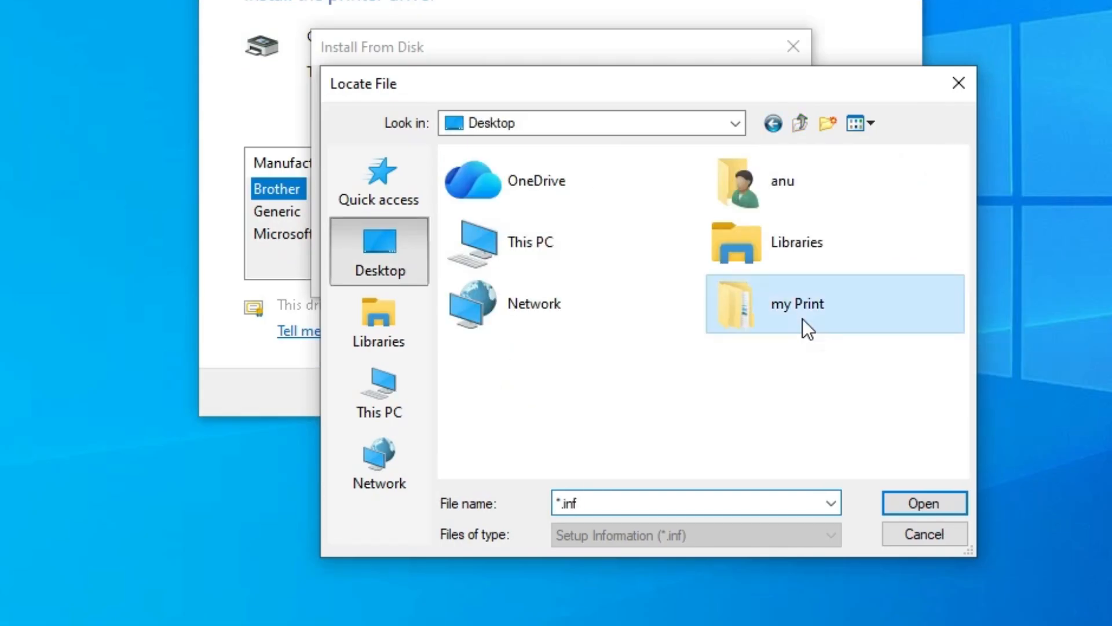
double_click(768, 303)
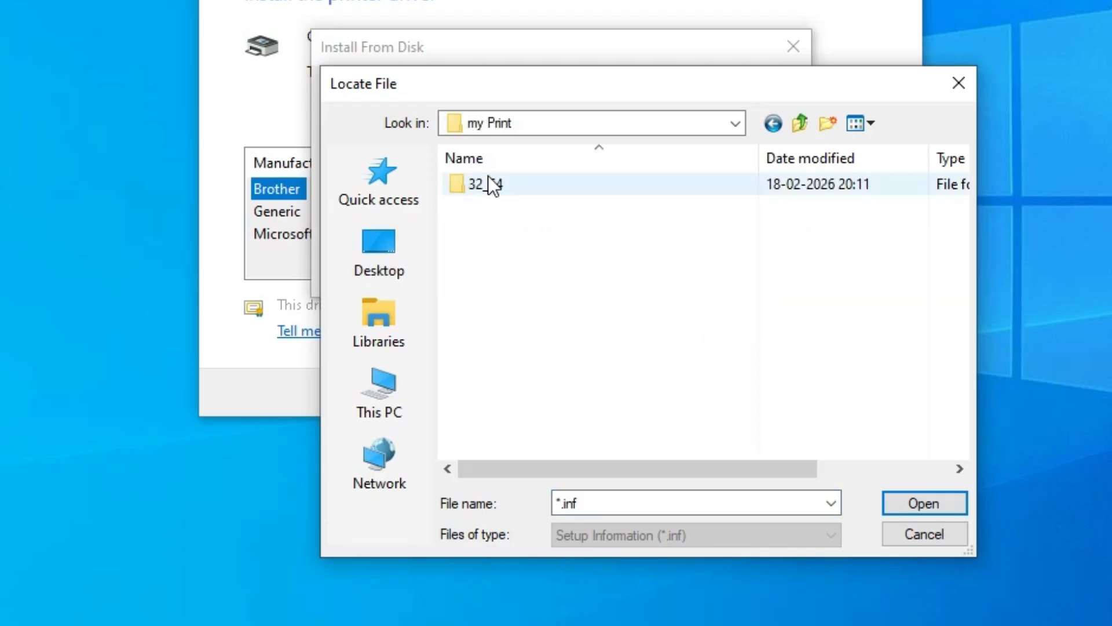
double_click(502, 189)
left_click(521, 235)
left_click(907, 502)
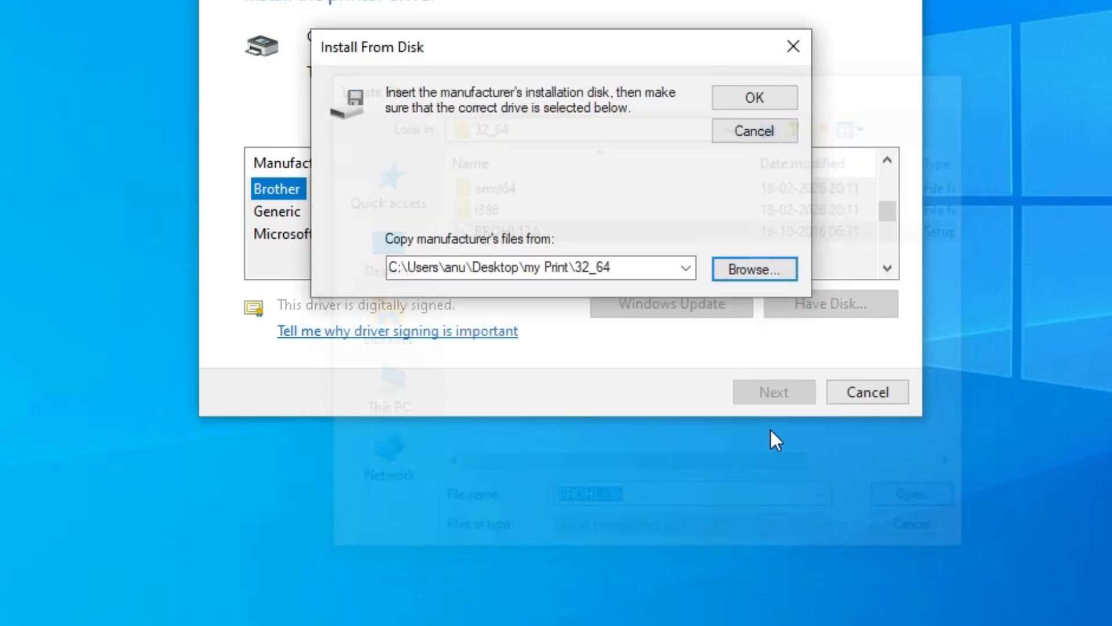
left_click(724, 247)
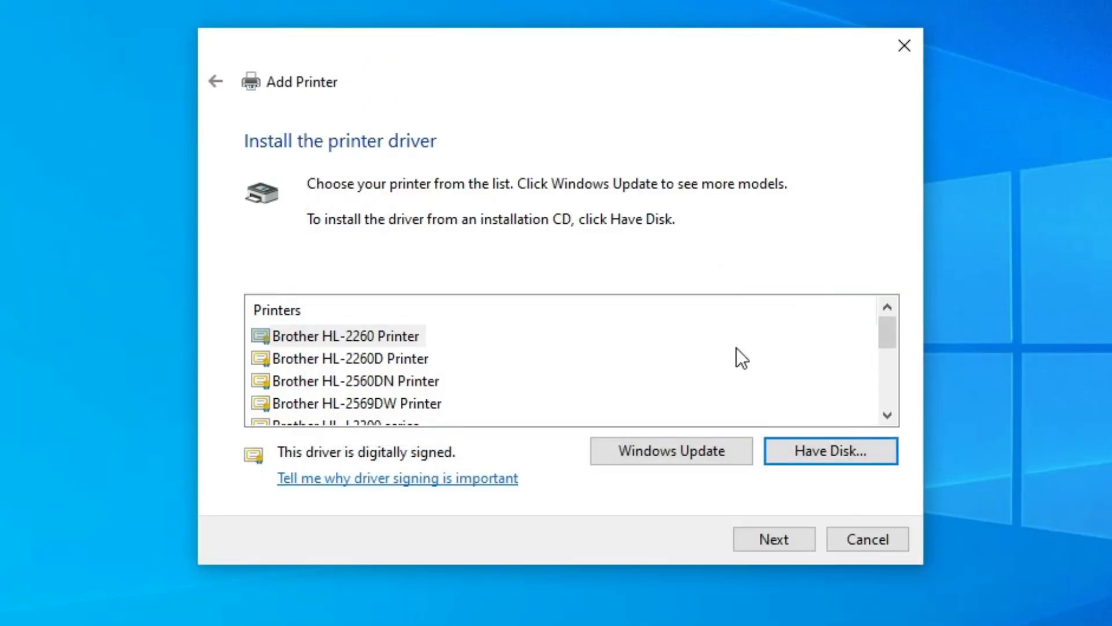
Choose Brother HL-L2320D series from the list of printer models as the driver to install
scroll(579, 370, "down", 3)
left_click(421, 364)
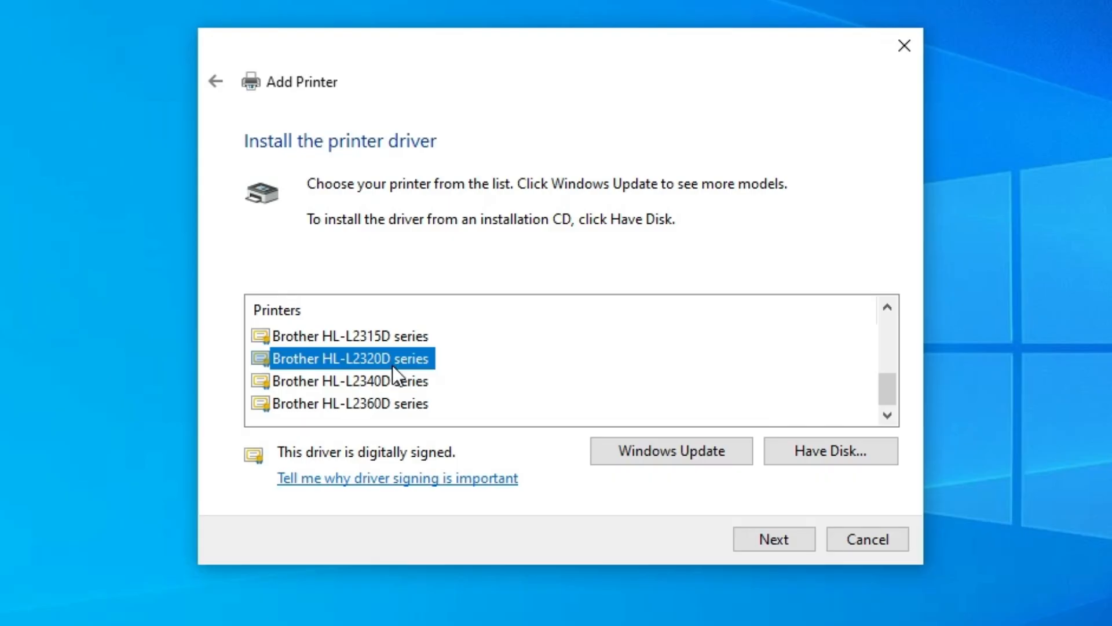
left_click(762, 544)
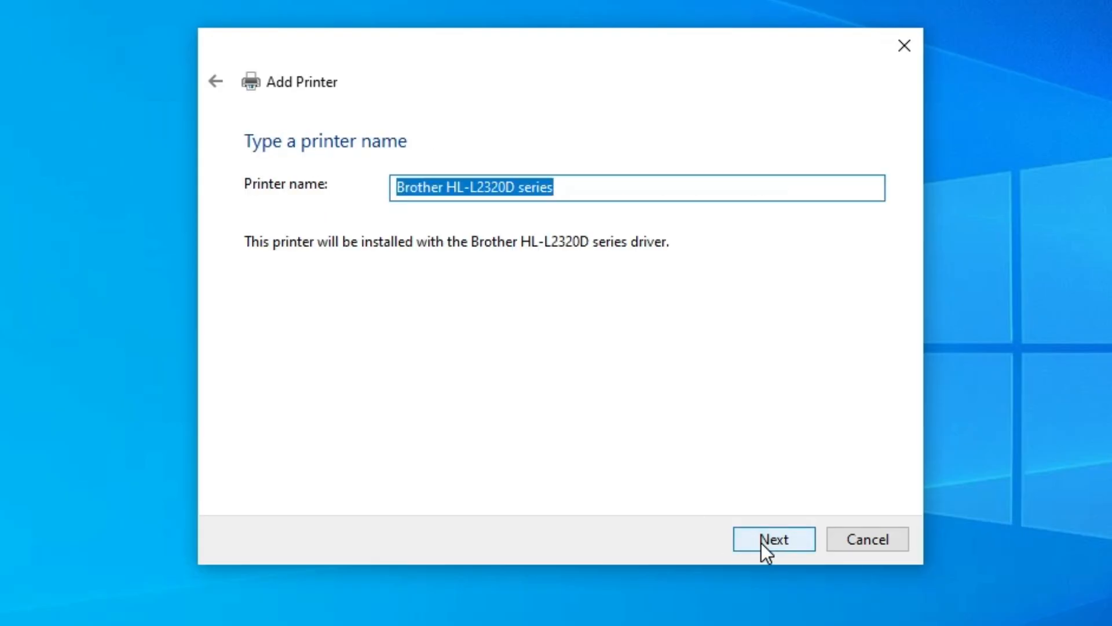
Name the printer Brother HL-L2321D and finish adding it without sharing it on the network
key("End")
key("ctrl+shift+Left")
key("BackSpace")
key("Left")
key("Left")
key("Left")
key("Right")
key("shift+Left")
type("1")
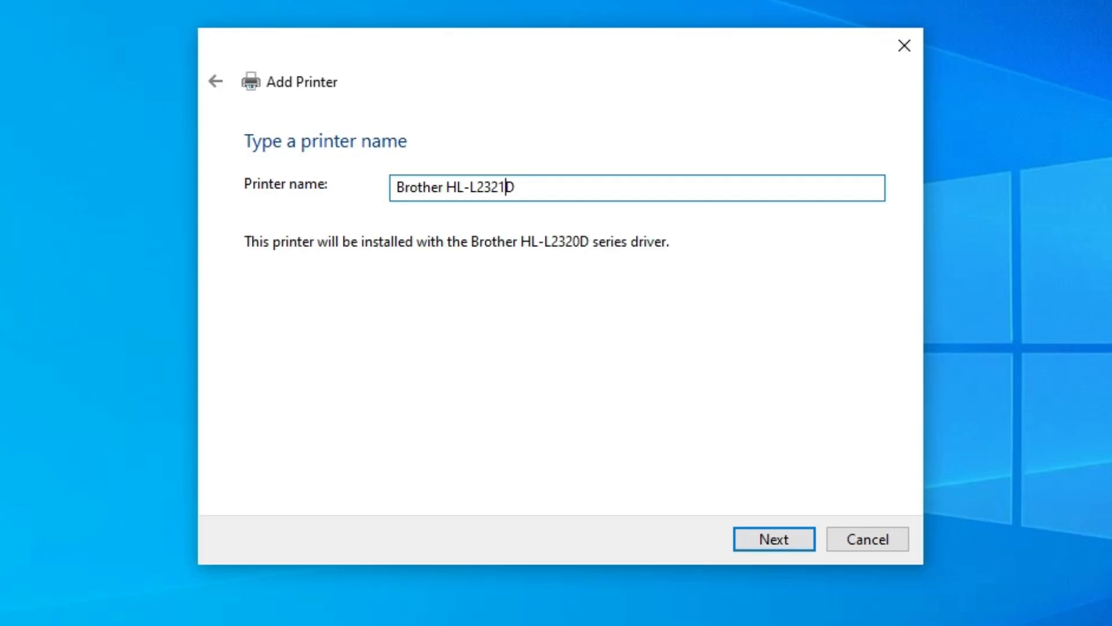
left_click(791, 528)
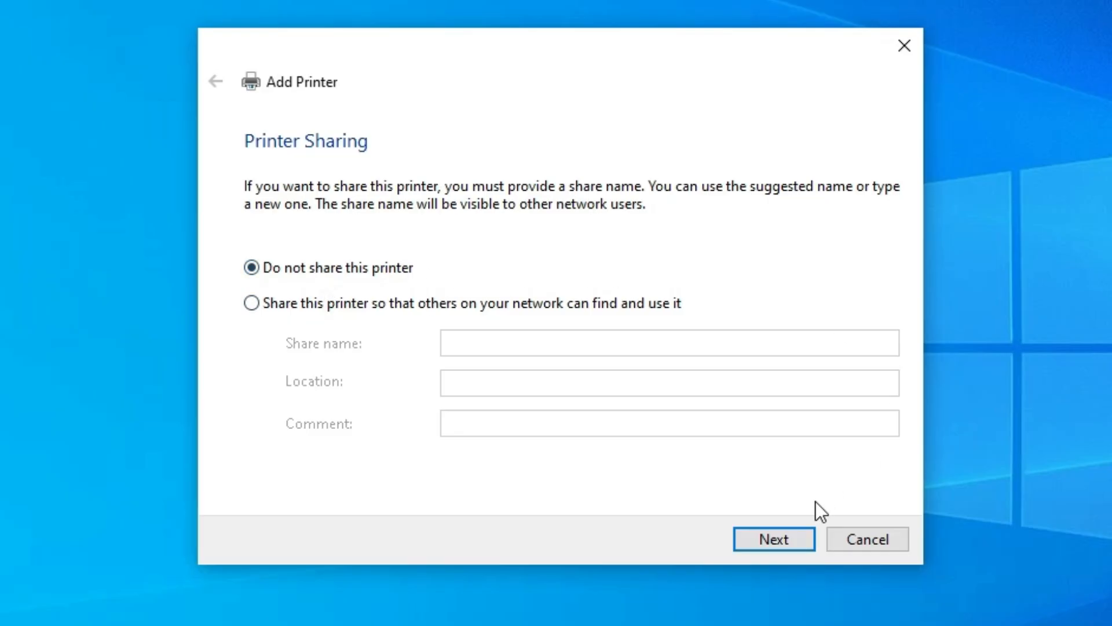
left_click(799, 536)
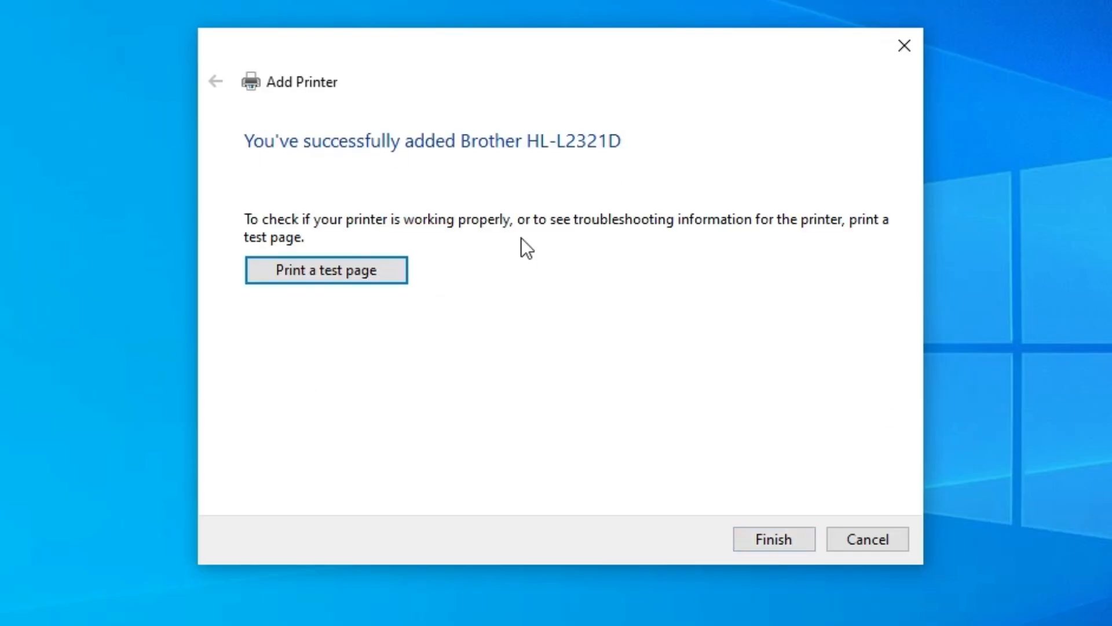
left_click(773, 541)
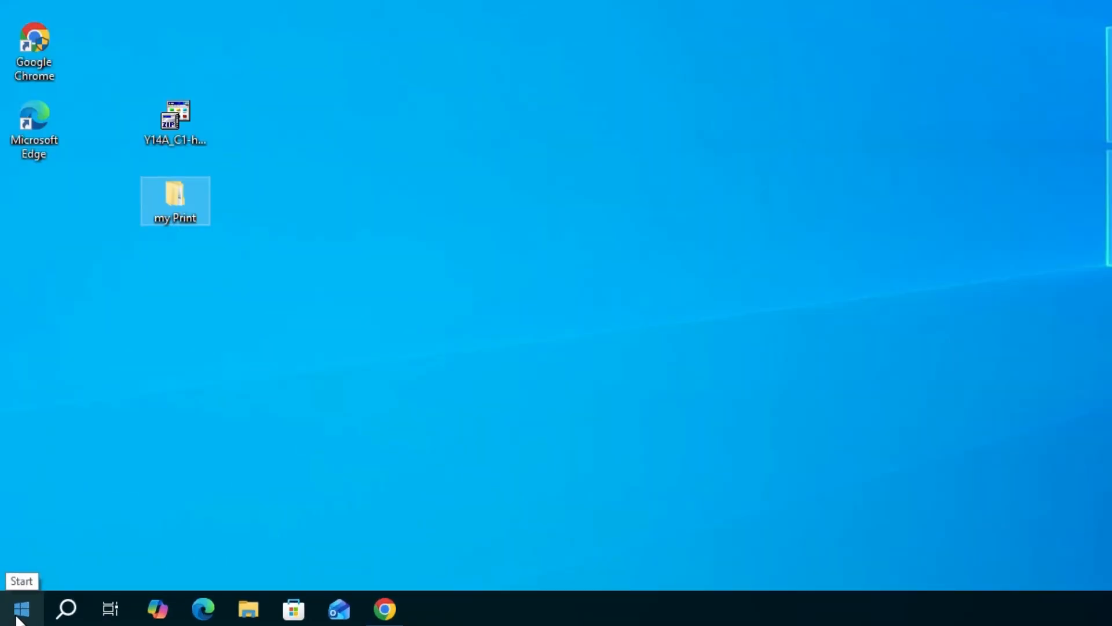
Check the Printers & scanners list for the Brother HL-L2321D and close the settings window
left_click(22, 608)
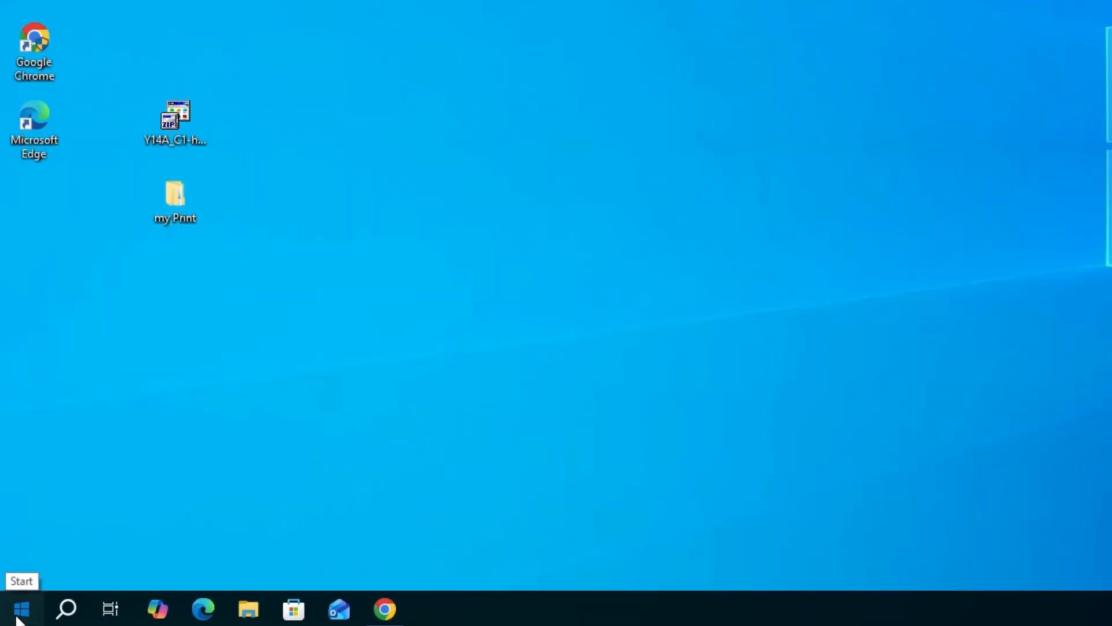
type("pr")
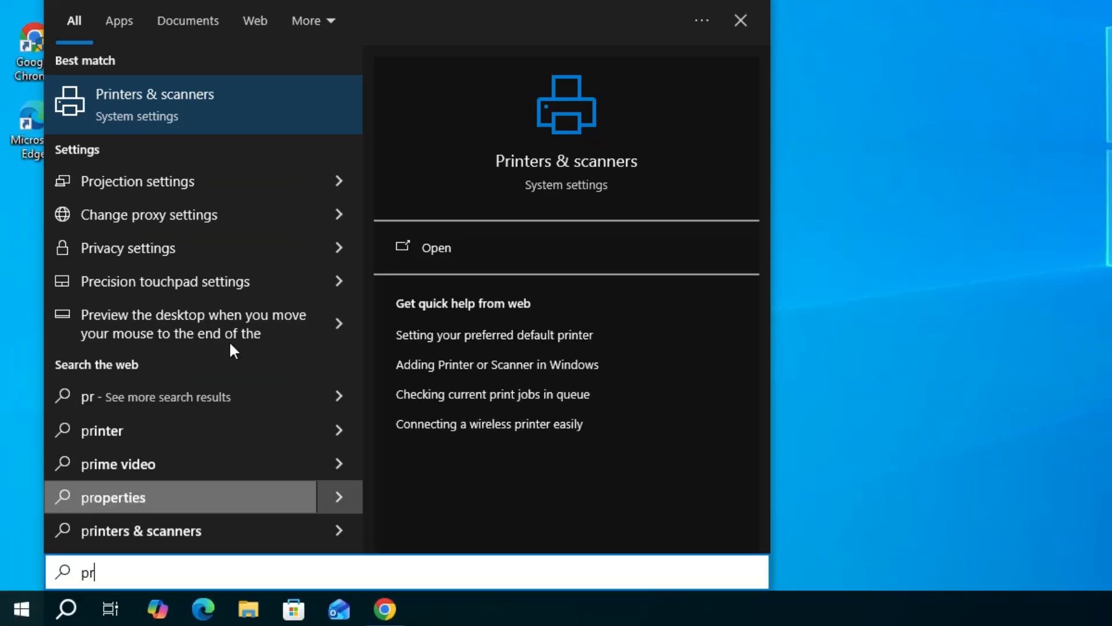
left_click(226, 116)
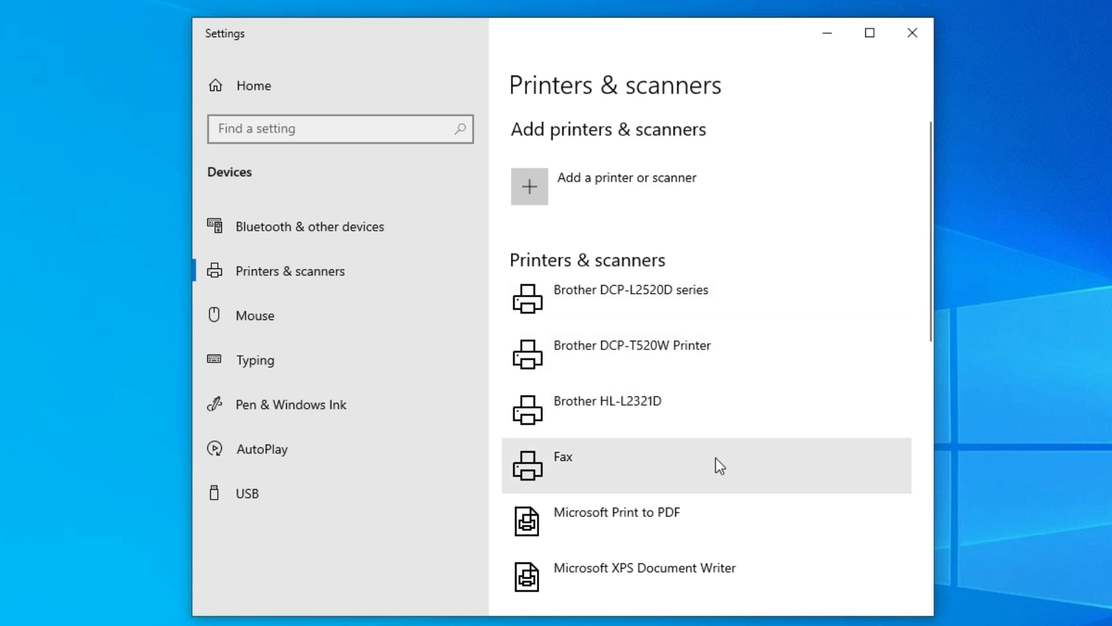
scroll(714, 458, "down", 2)
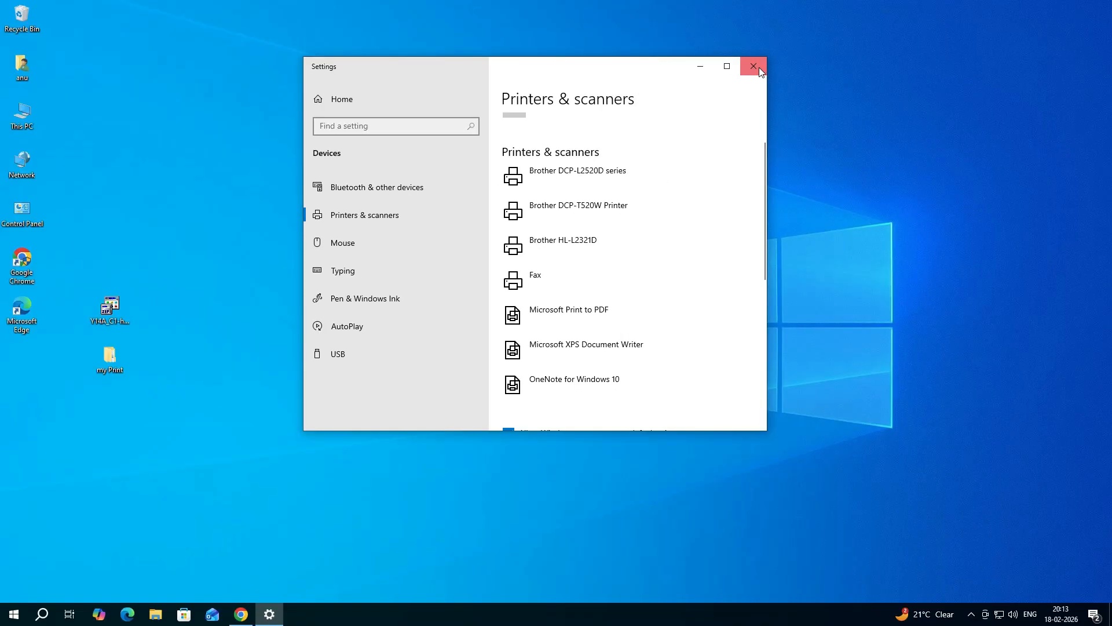
left_click(922, 37)
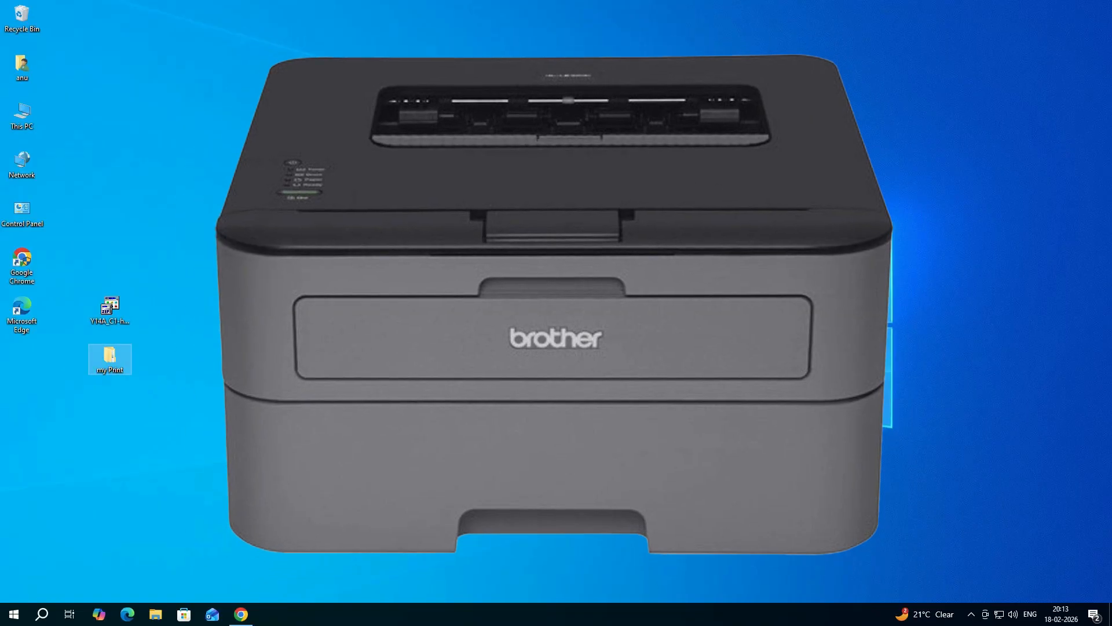